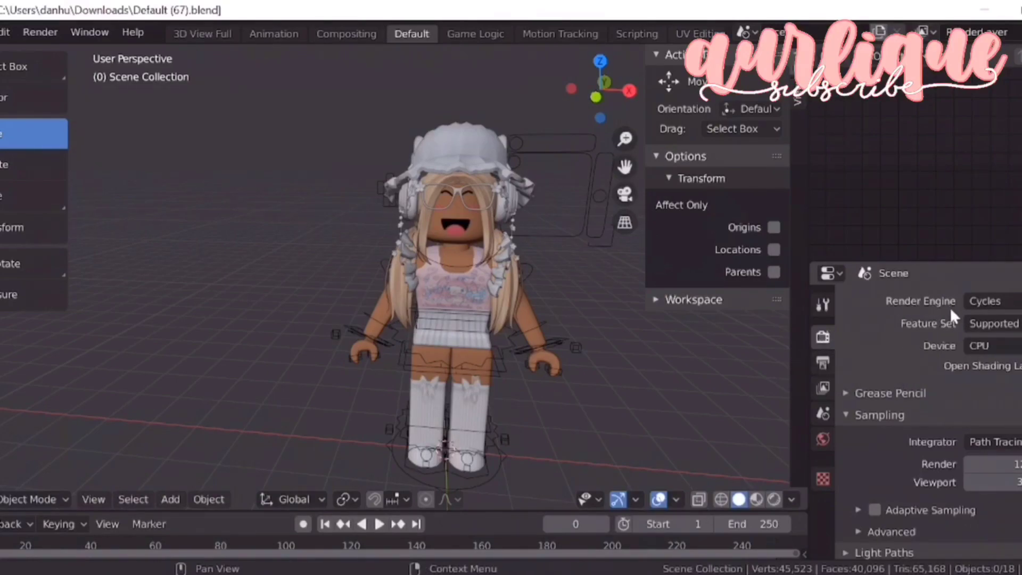
- Set the scene's render engine to Eevee in Render Properties
left_click(986, 301)
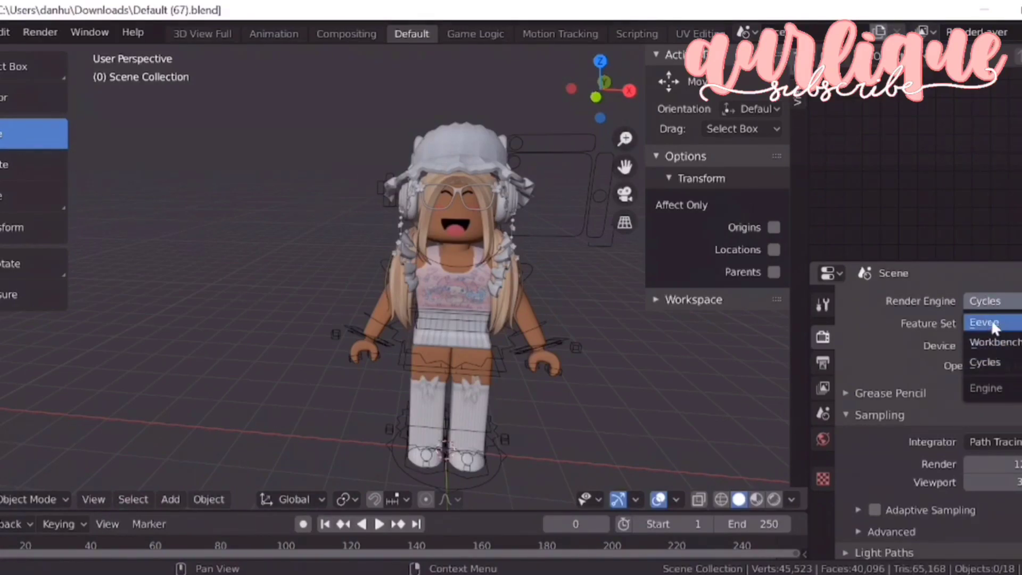
left_click(985, 325)
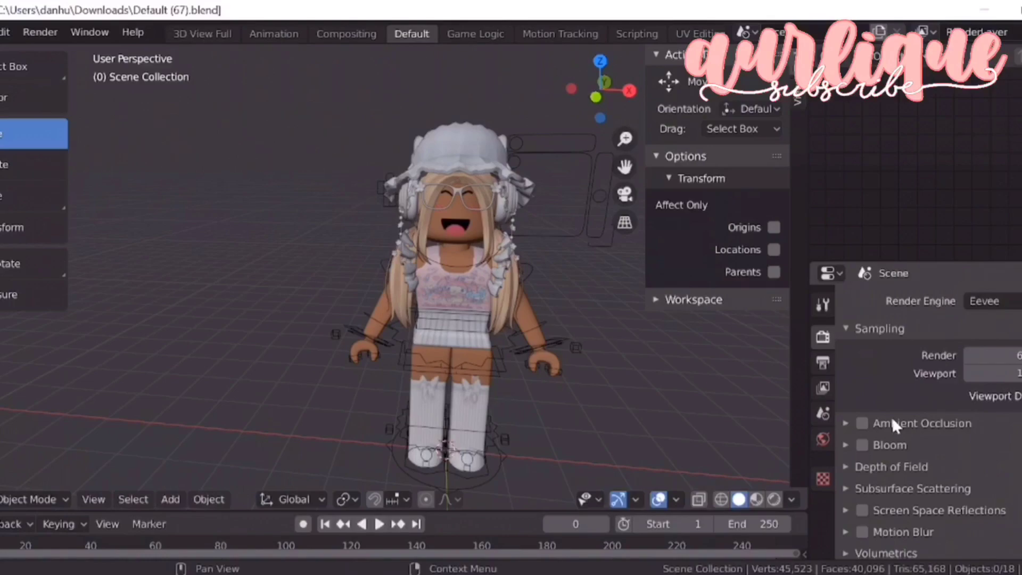
- Expand the Ambient Occlusion panel and set its Distance to 1.00
left_click(845, 423)
scroll(873, 438, "down", 2)
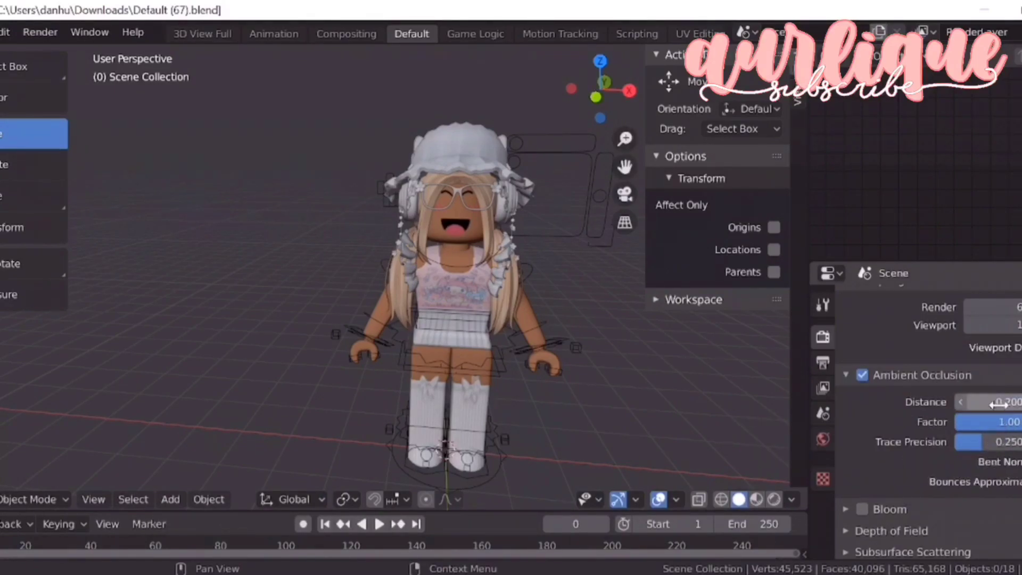
left_click(987, 403)
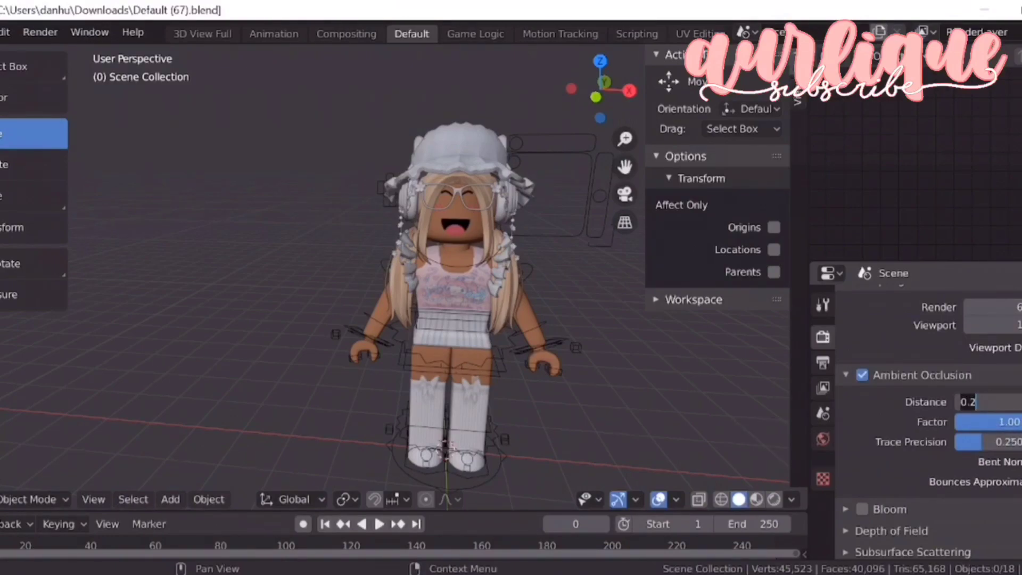
key("BackSpace")
type("1.00")
key("Return")
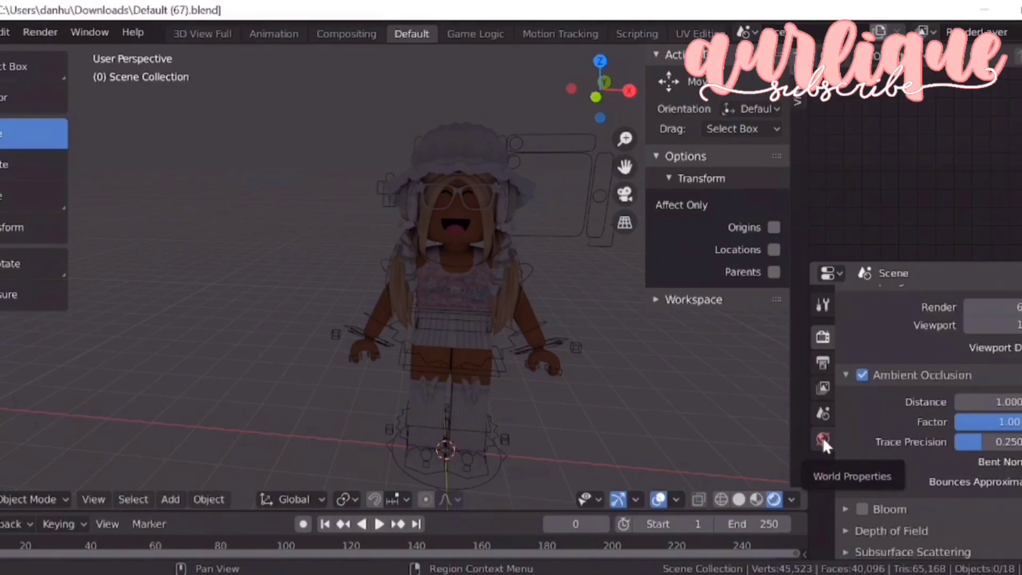
- Enable world nodes and drive the world Color with an Environment Texture
left_click(822, 438)
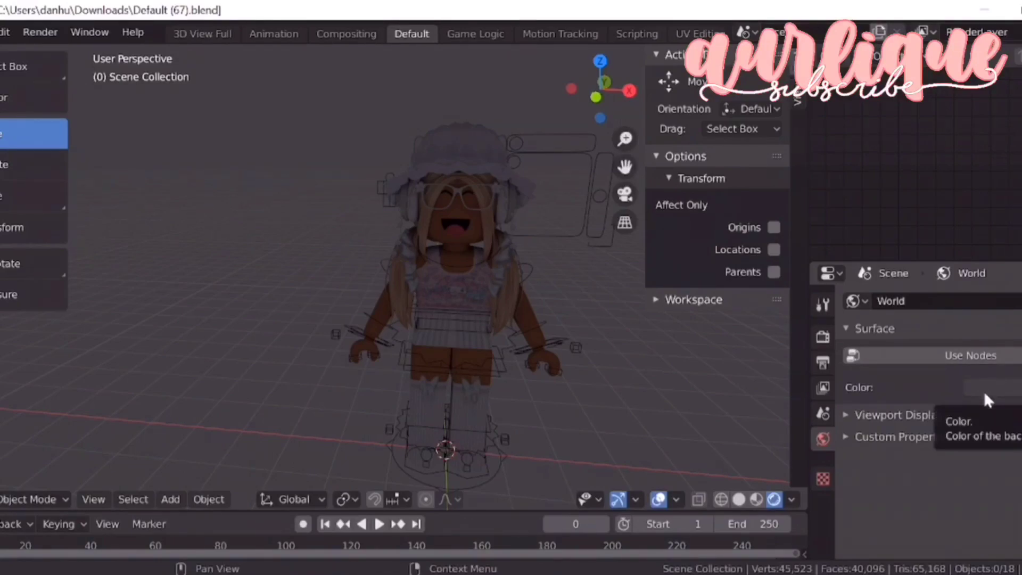
left_click(986, 355)
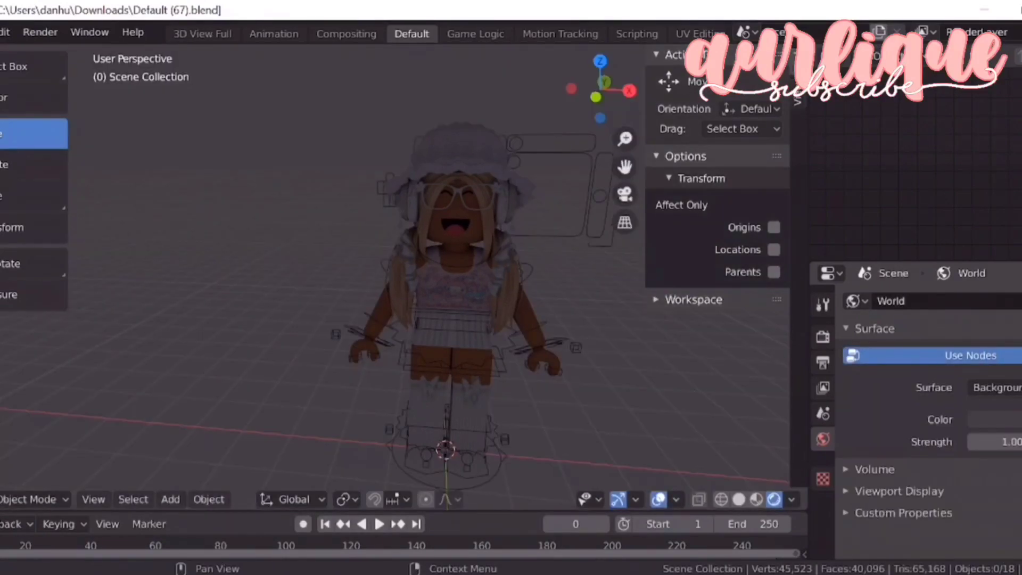
left_click(958, 419)
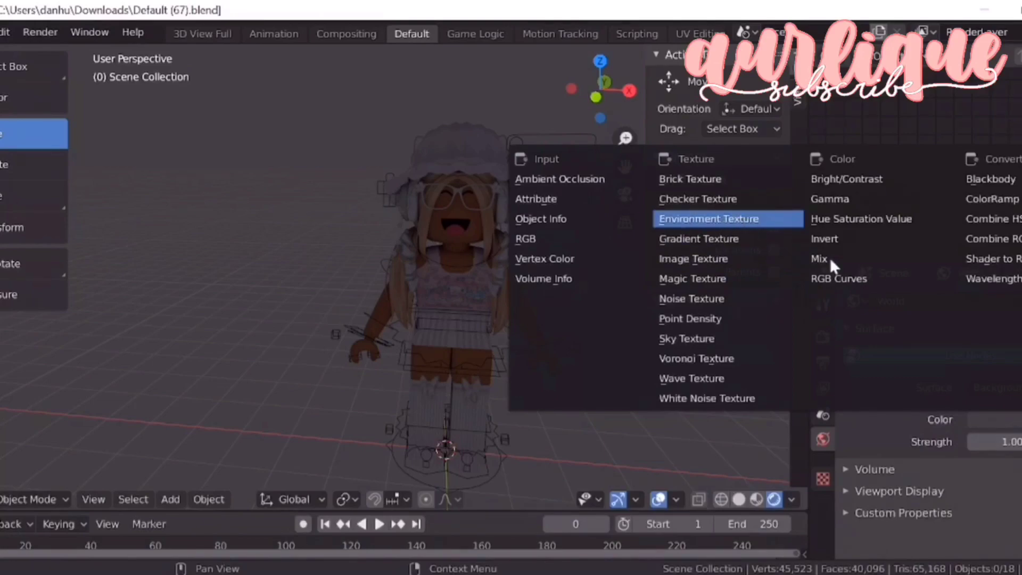
left_click(708, 218)
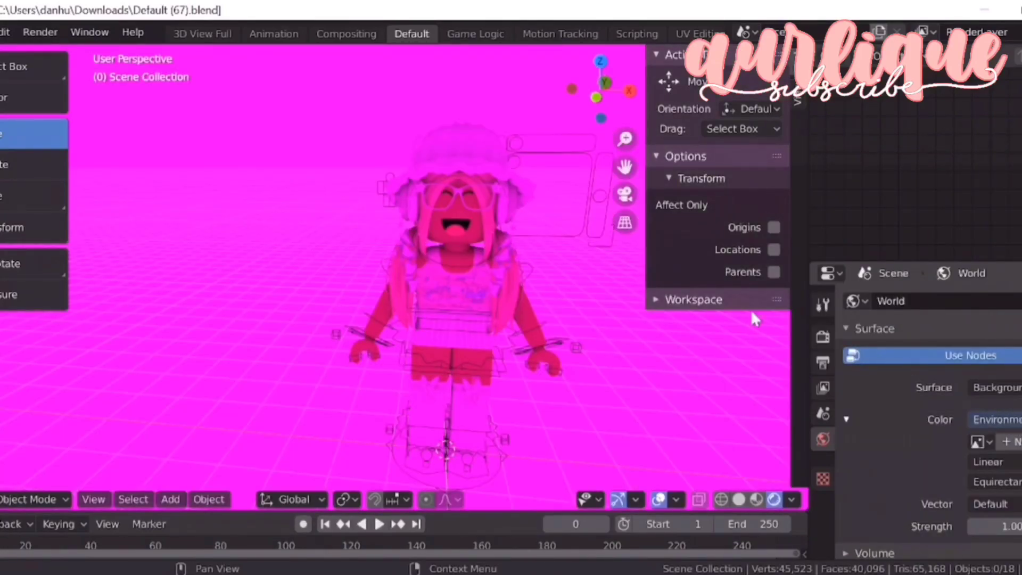
- Load sunflowers_4k.hdr as the world's environment image
left_click(1019, 441)
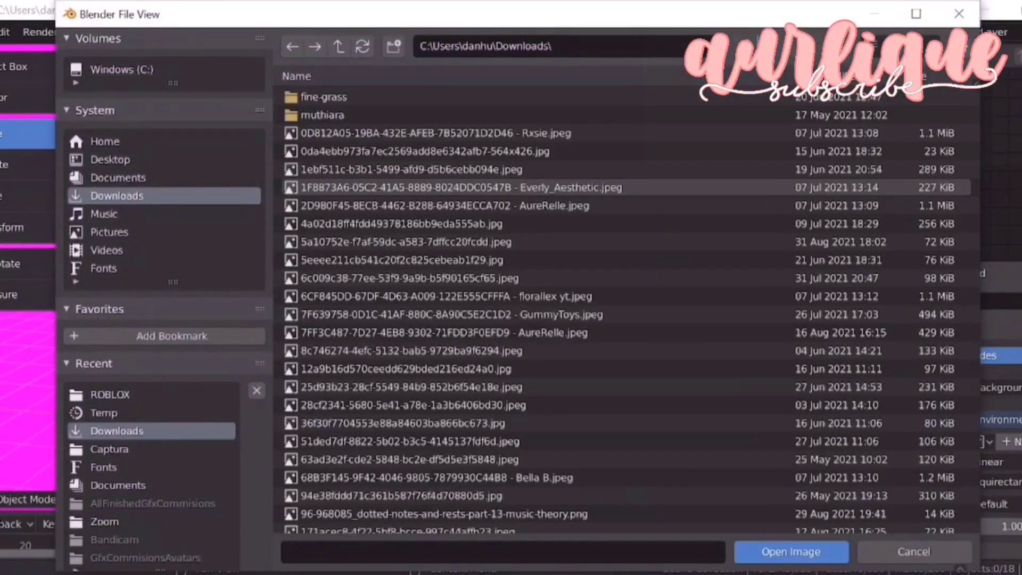
scroll(585, 187, "down", 10)
left_click(425, 368)
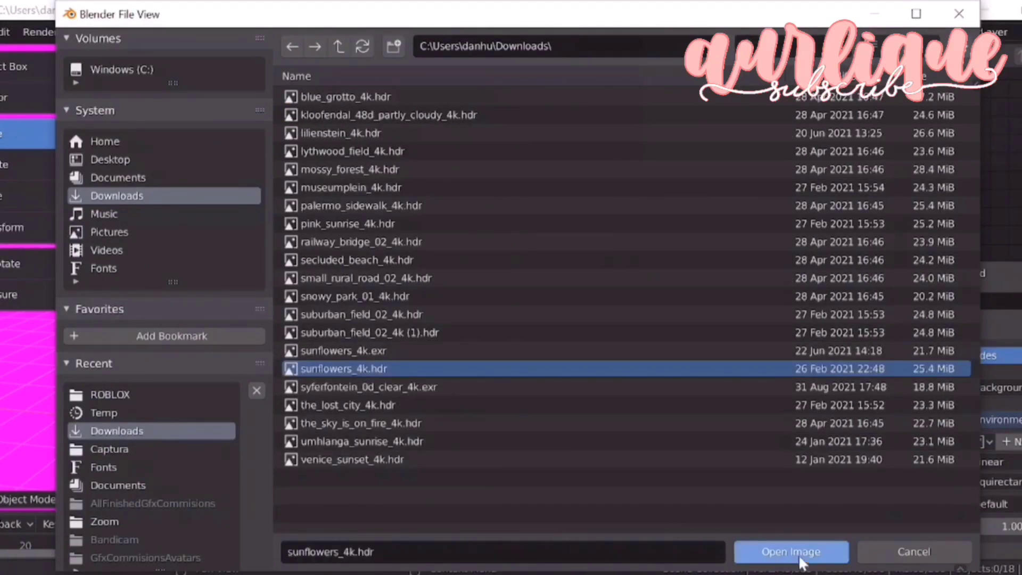
left_click(791, 551)
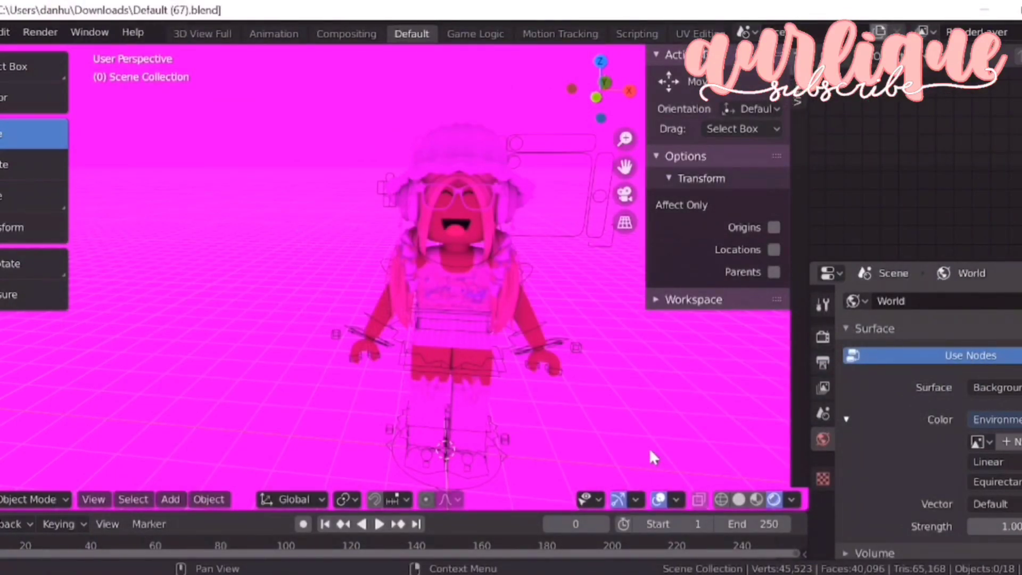
scroll(577, 393, "up", 2)
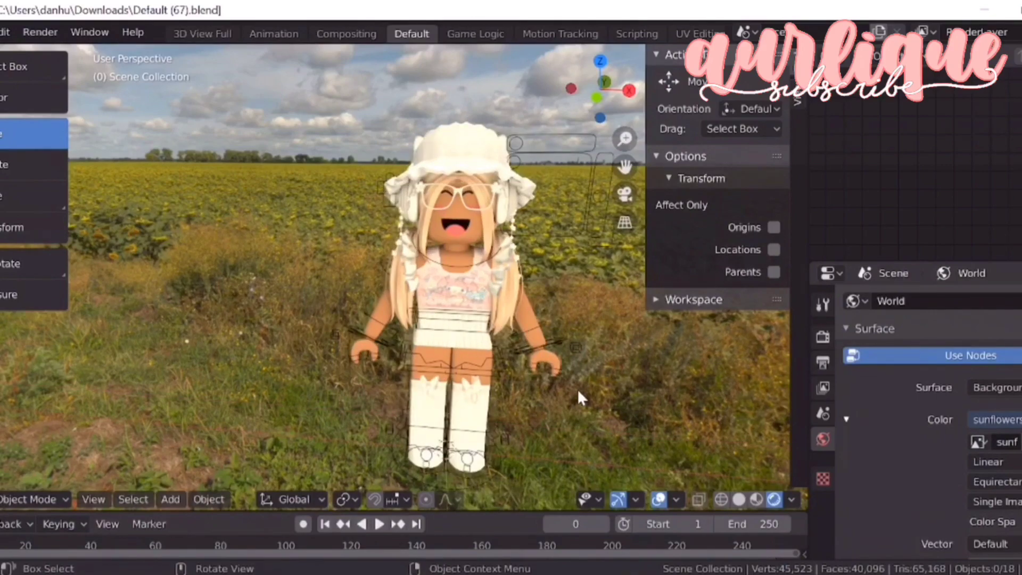
scroll(992, 458, "down", 2)
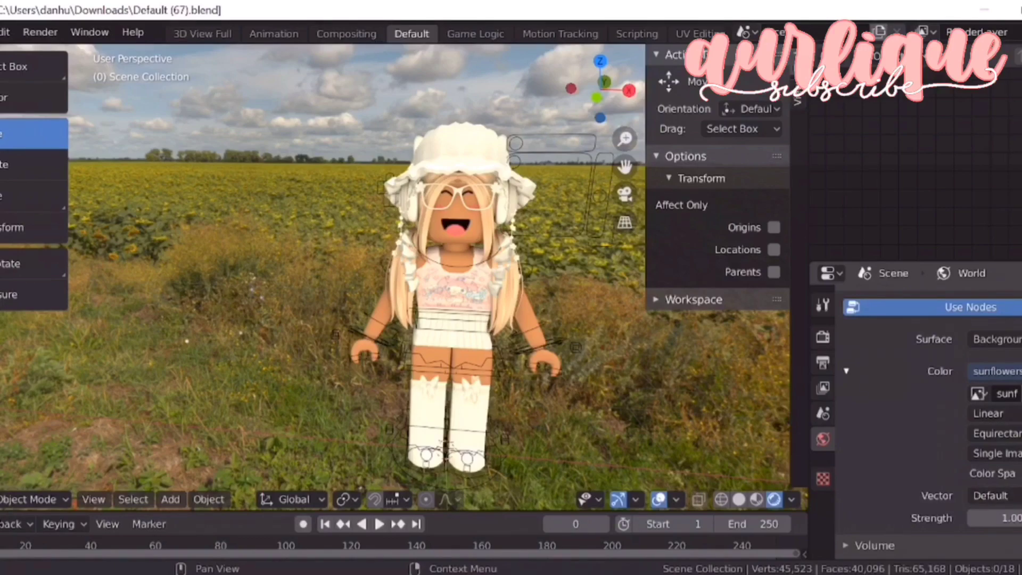
- Disable world Use Nodes and brighten the world Color to full white
left_click(932, 306)
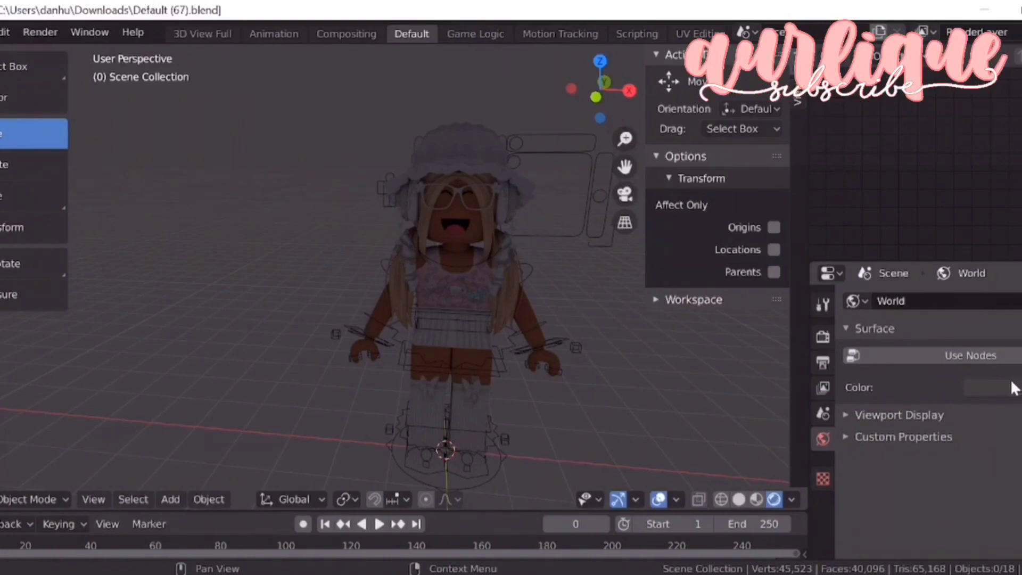
left_click(985, 386)
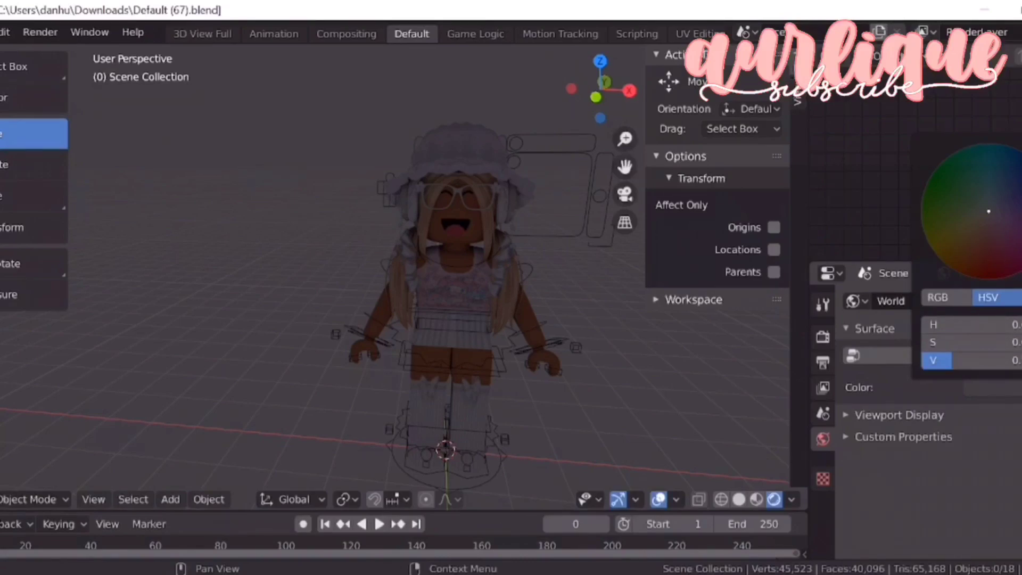
left_click_drag(958, 360, 1011, 360)
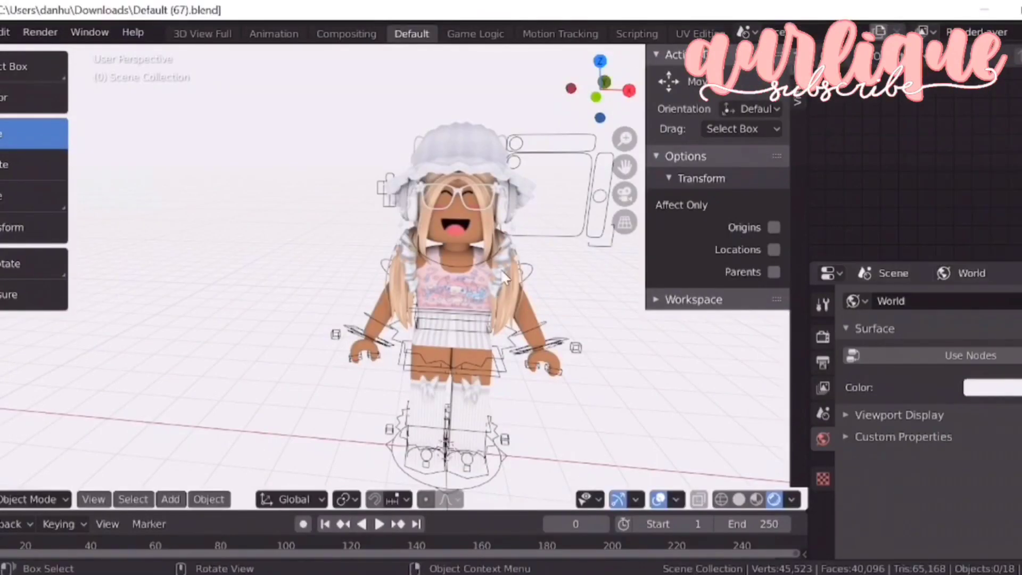
left_click_drag(608, 60, 596, 81)
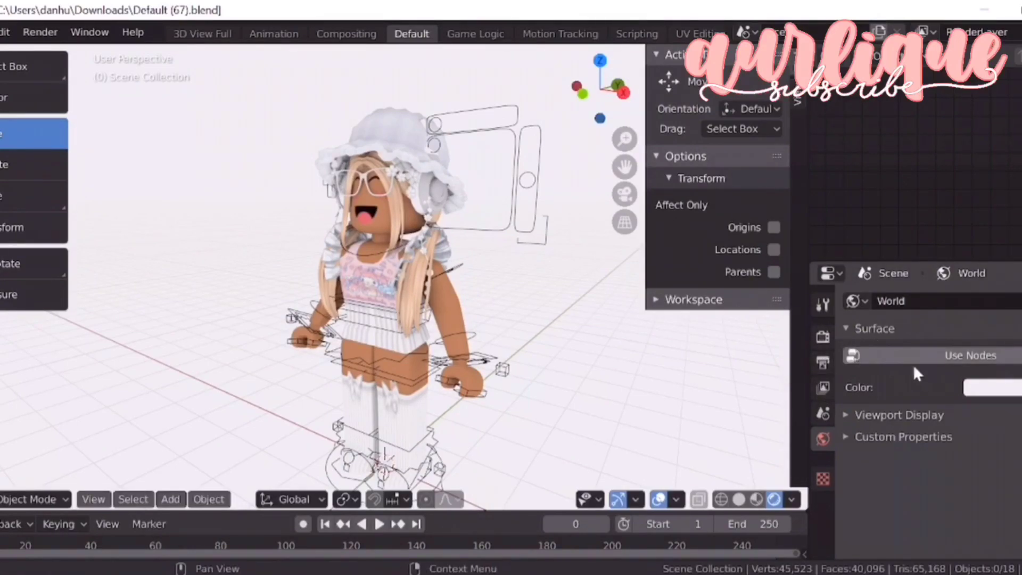
- Restore the sunflower HDRI world and adjust the ambient occlusion distance to 0.930
left_click(1008, 357)
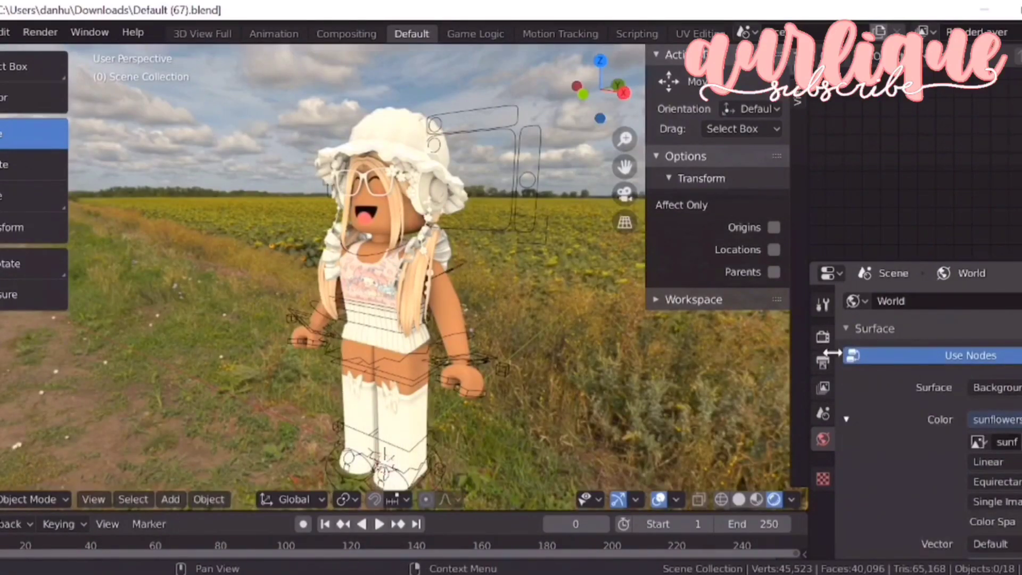
left_click(822, 336)
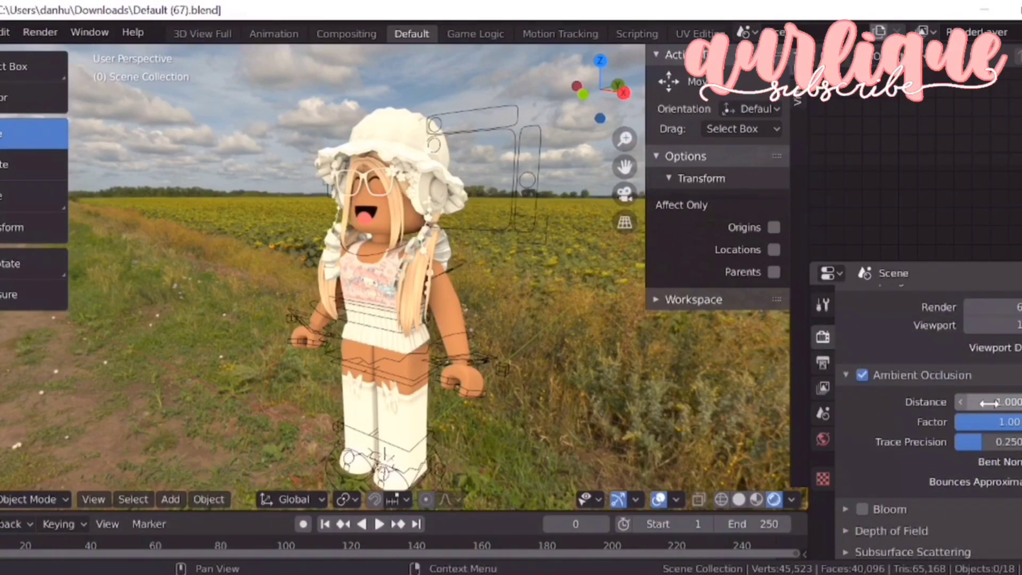
left_click(1010, 401)
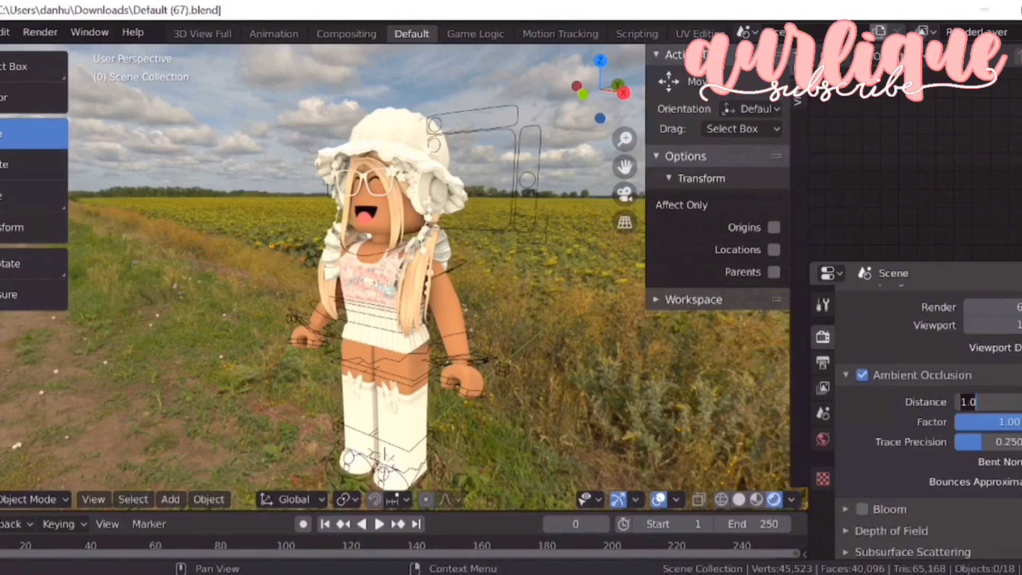
key("Return")
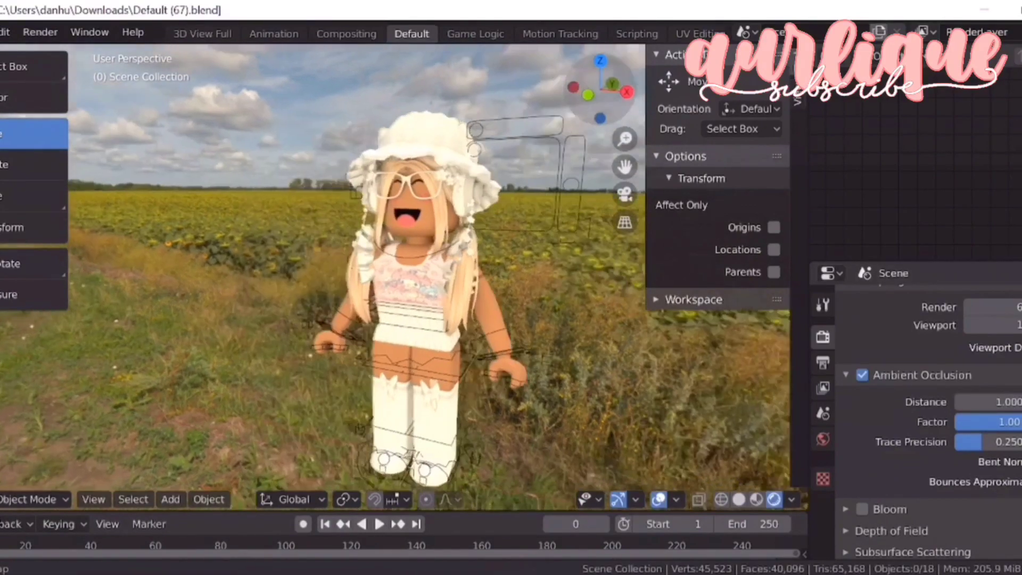
mouse_move(988, 402)
left_mouse_down()
mouse_move(1021, 401)
mouse_move(995, 401)
mouse_move(1006, 401)
left_mouse_up()
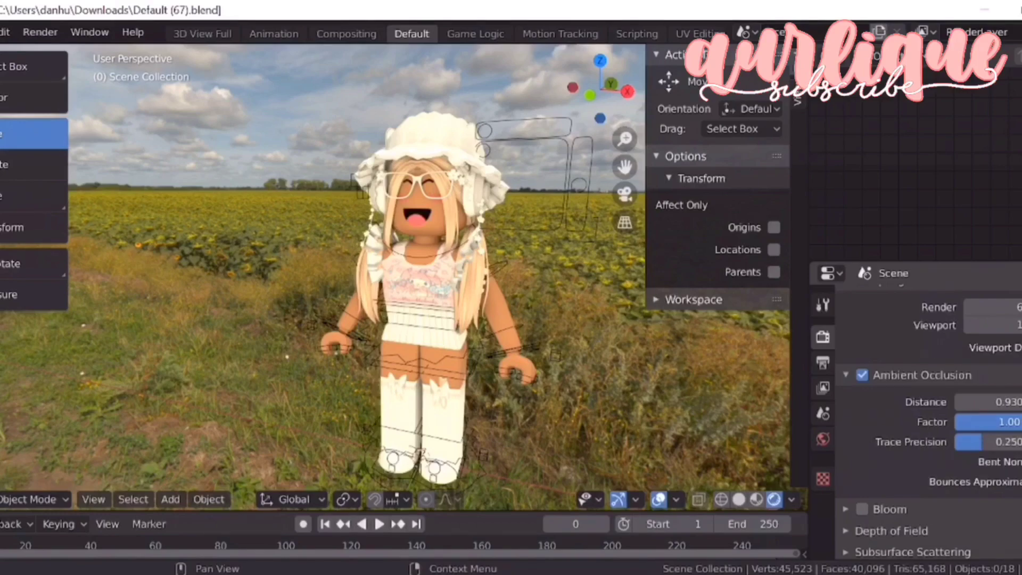
- Set the ambient occlusion Factor to 0.71 and raise Trace Precision to 0.634
left_click(987, 421)
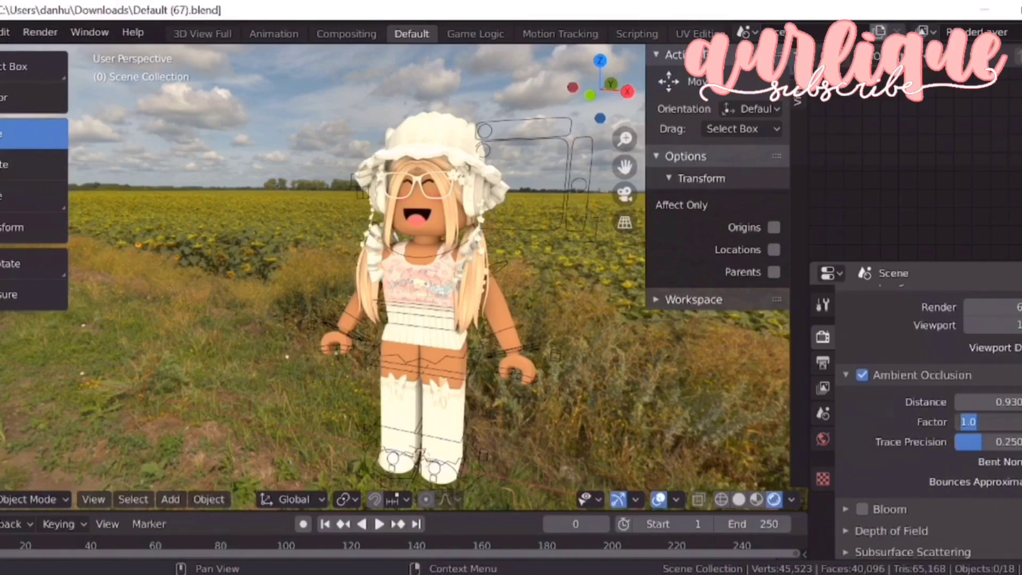
type("0.76")
key("Return")
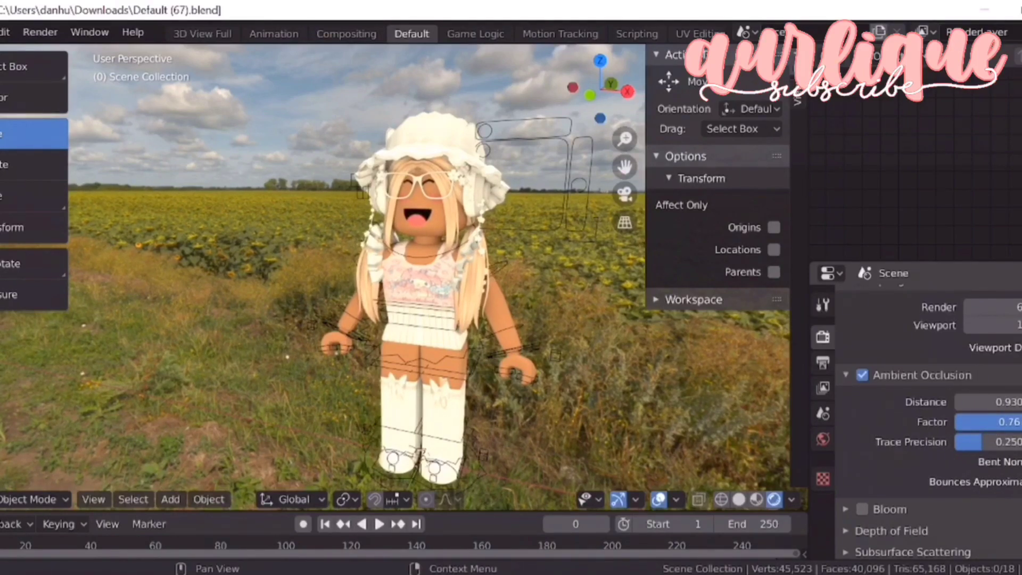
double_click(988, 422)
type("0.96")
key("Return")
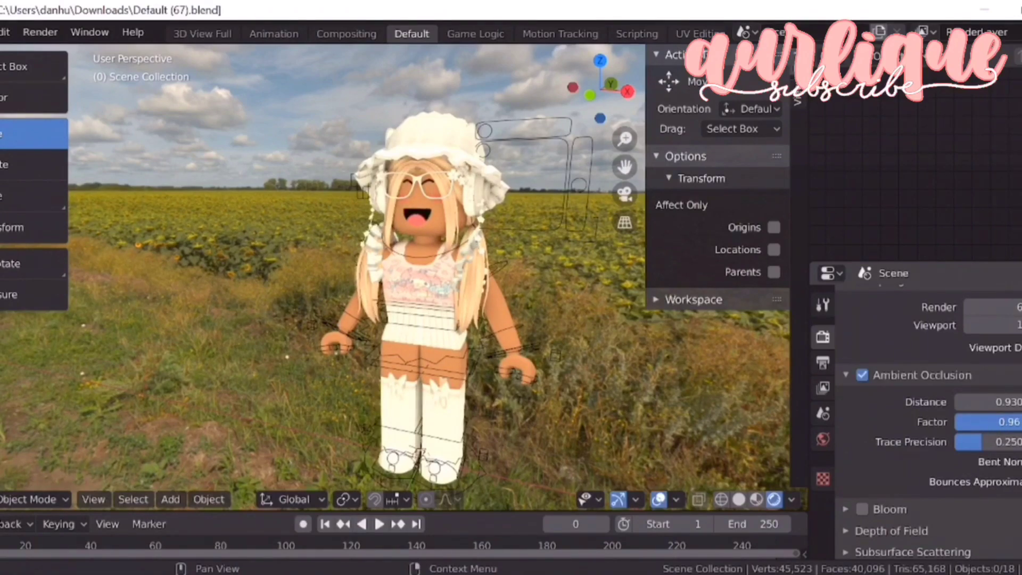
left_click_drag(987, 421, 961, 421)
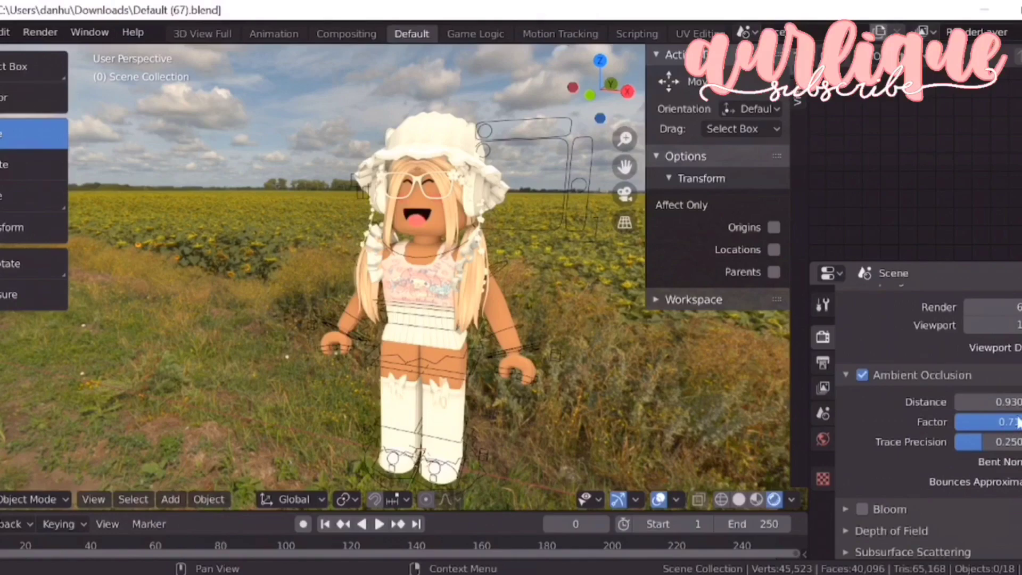
mouse_move(975, 443)
left_mouse_down()
mouse_move(1021, 443)
mouse_move(955, 443)
mouse_move(1019, 443)
left_mouse_up()
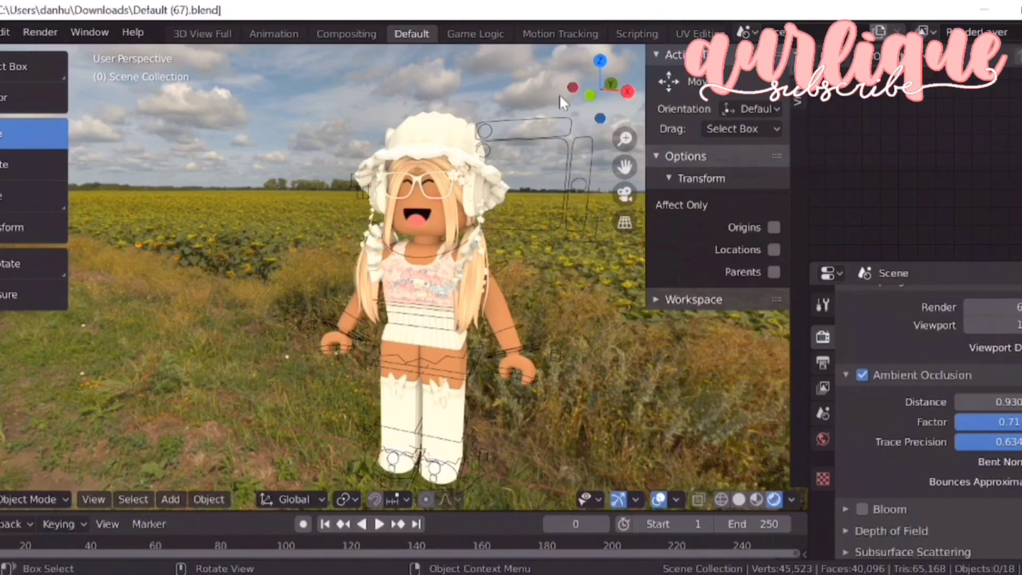
- Drag the Ambient Occlusion Distance field up to 1.980 while checking the avatar
mouse_move(560, 96)
left_mouse_down()
mouse_move(542, 102)
mouse_move(565, 107)
mouse_move(557, 110)
left_mouse_up()
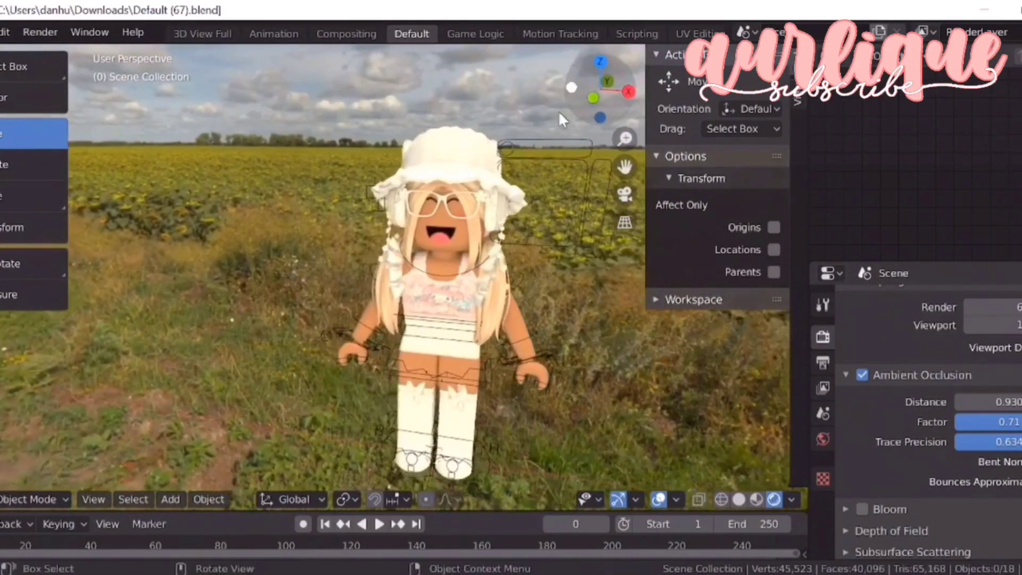
scroll(556, 120, "up", 5)
scroll(556, 120, "down", 1)
left_click_drag(1007, 394, 1019, 394)
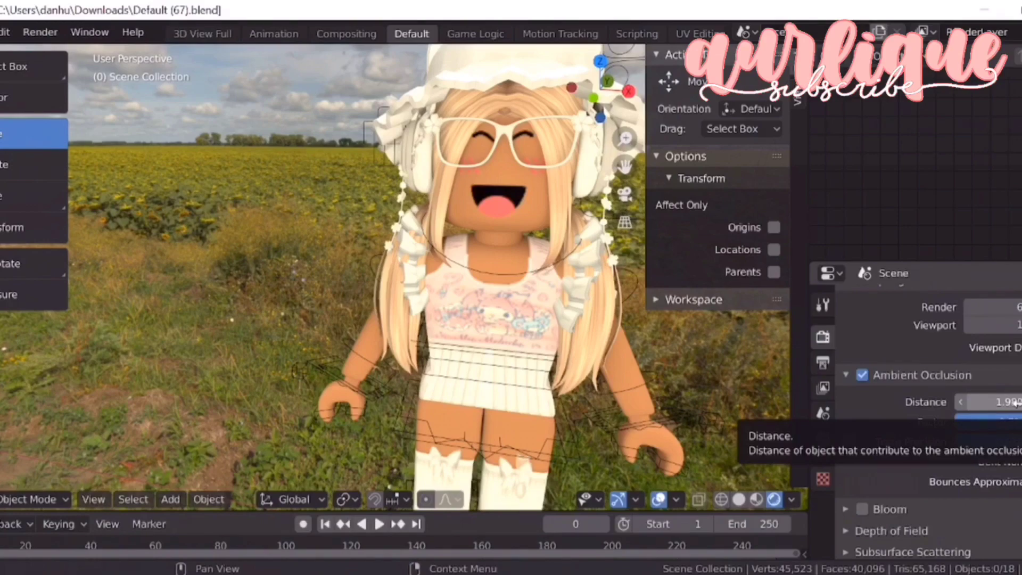
scroll(581, 228, "down", 3)
scroll(577, 200, "up", 2)
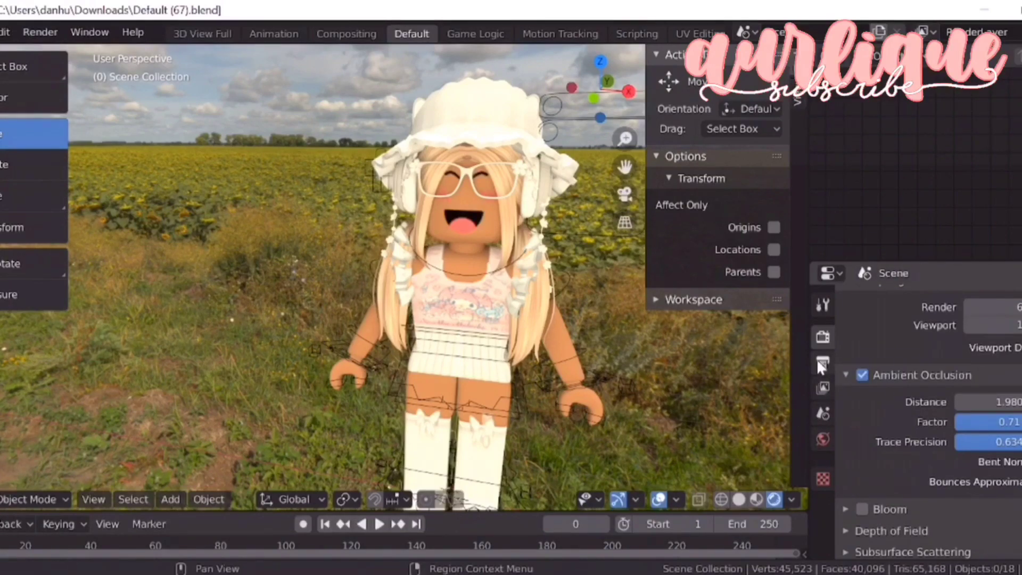
scroll(978, 499, "down", 10)
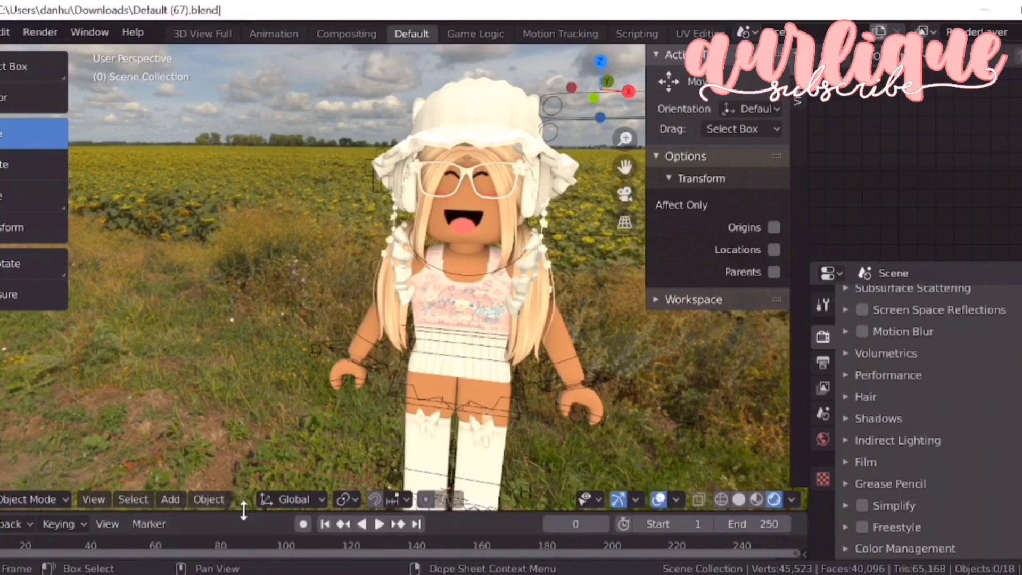
scroll(961, 367, "up", 5)
scroll(961, 367, "up", 4)
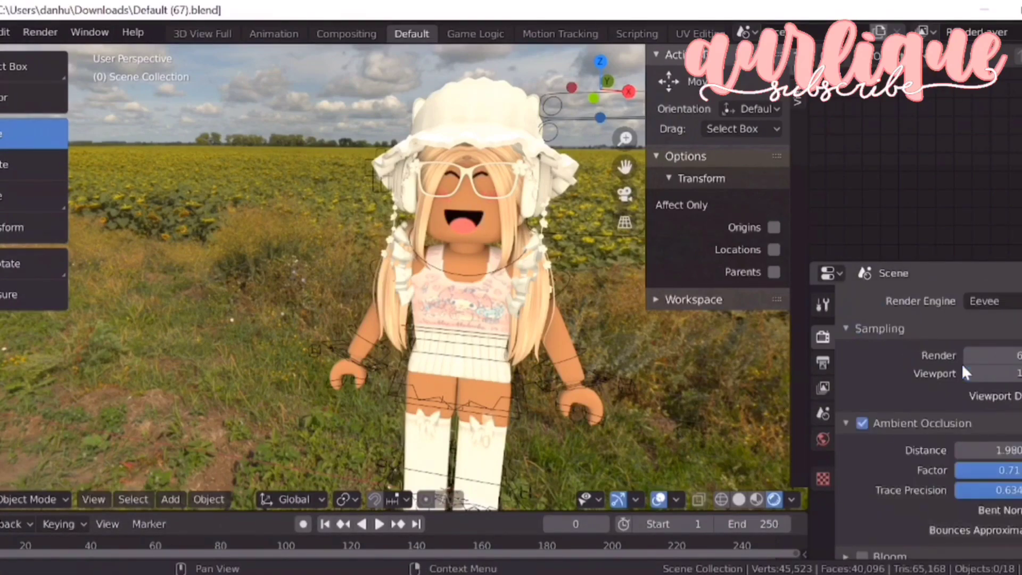
left_click(823, 360)
scroll(942, 451, "down", 8)
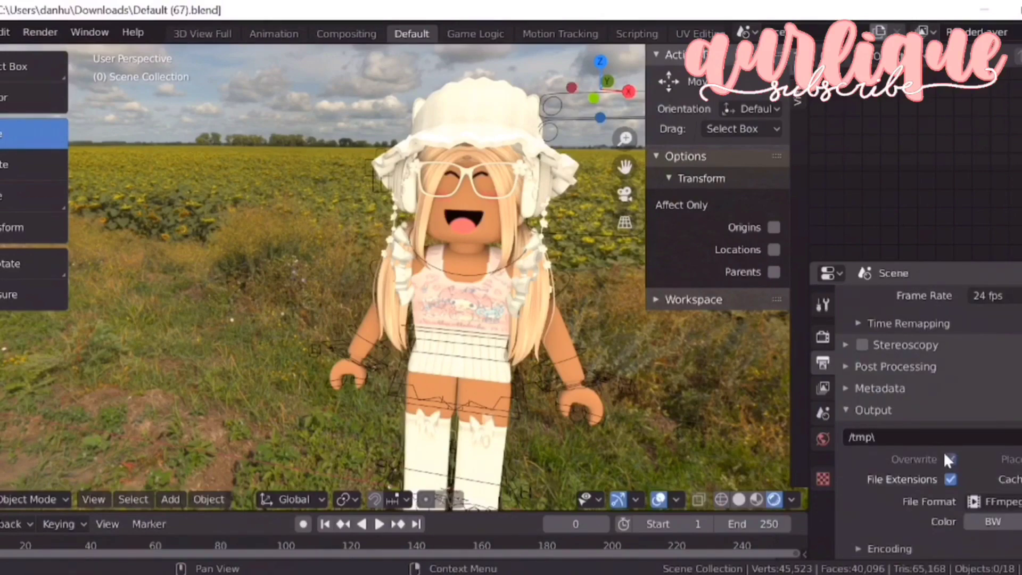
left_click(822, 335)
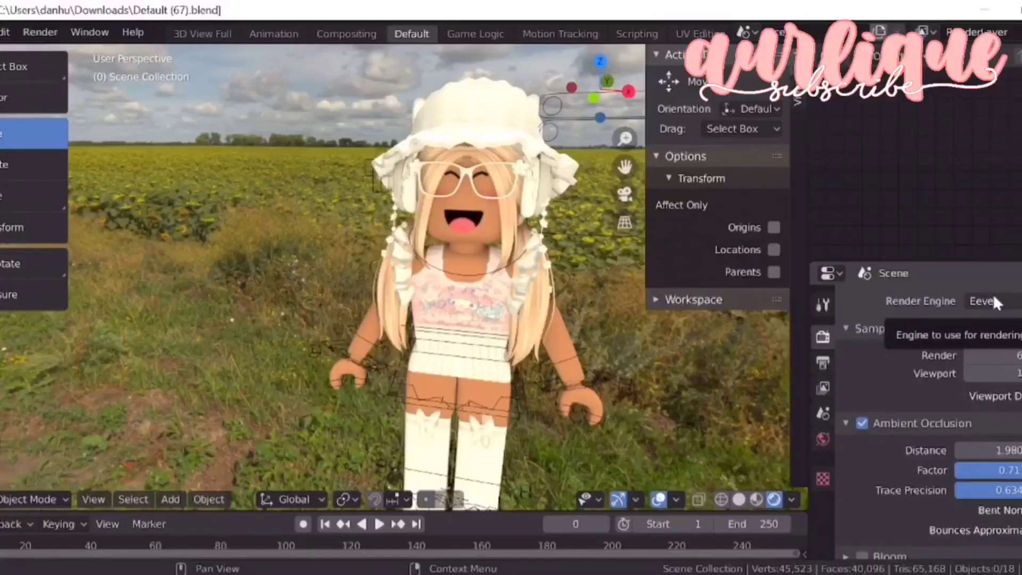
- Switch the render engine to Cycles with the viewport in Solid shading
left_click(993, 300)
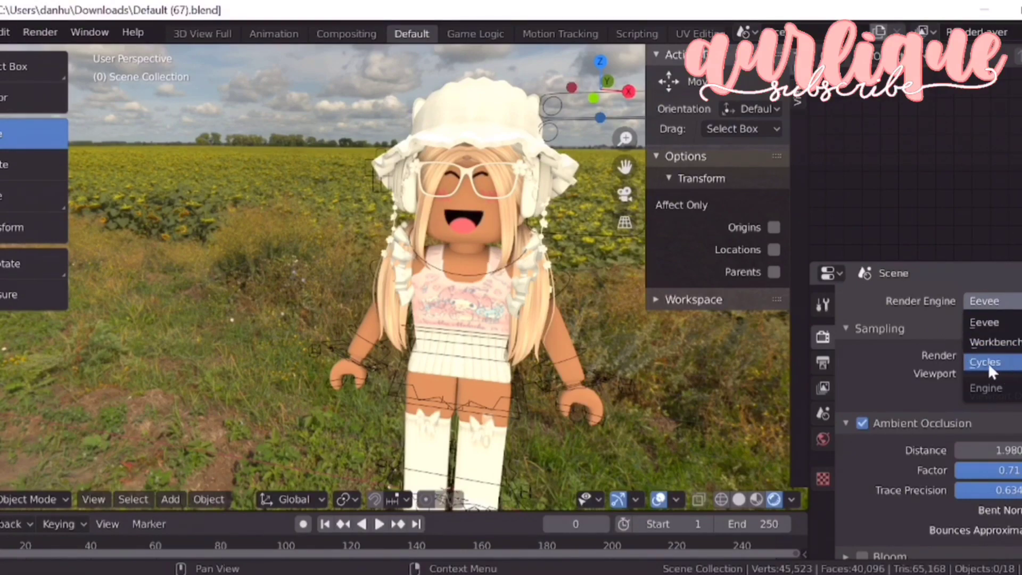
left_click(1007, 364)
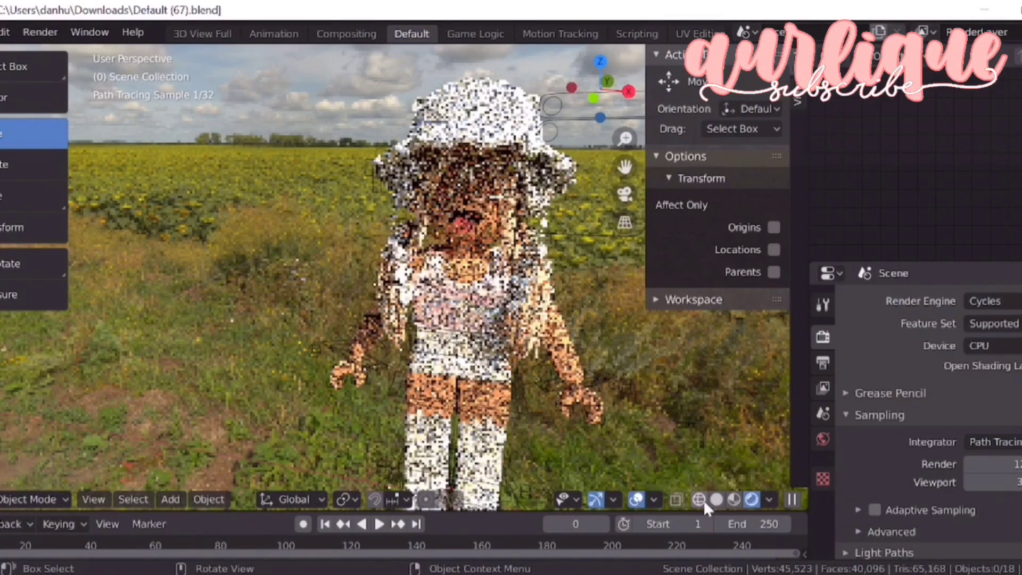
left_click(717, 500)
- Set the Light Paths Transparency max bounces to 0
scroll(958, 441, "down", 6)
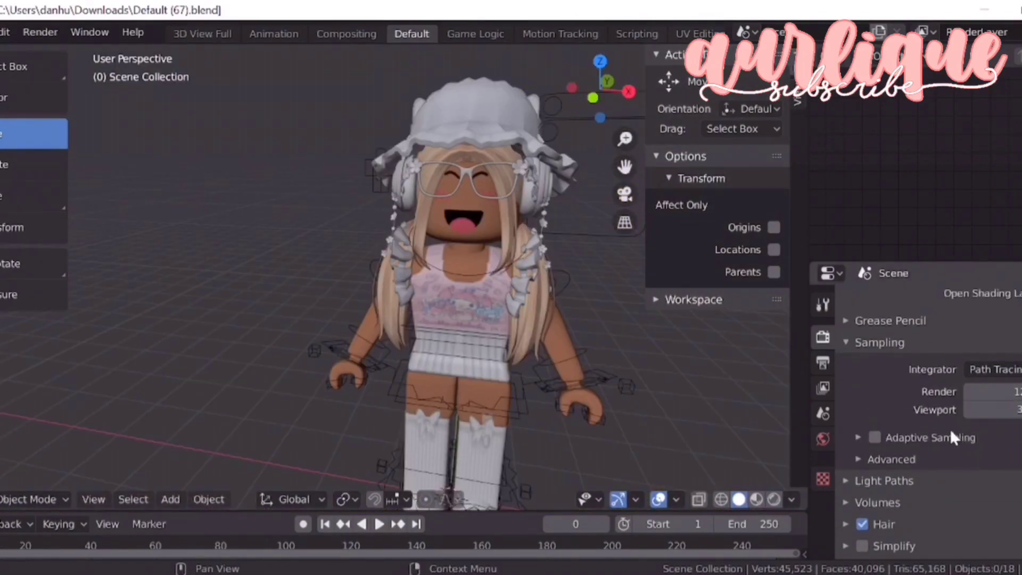
left_click(841, 385)
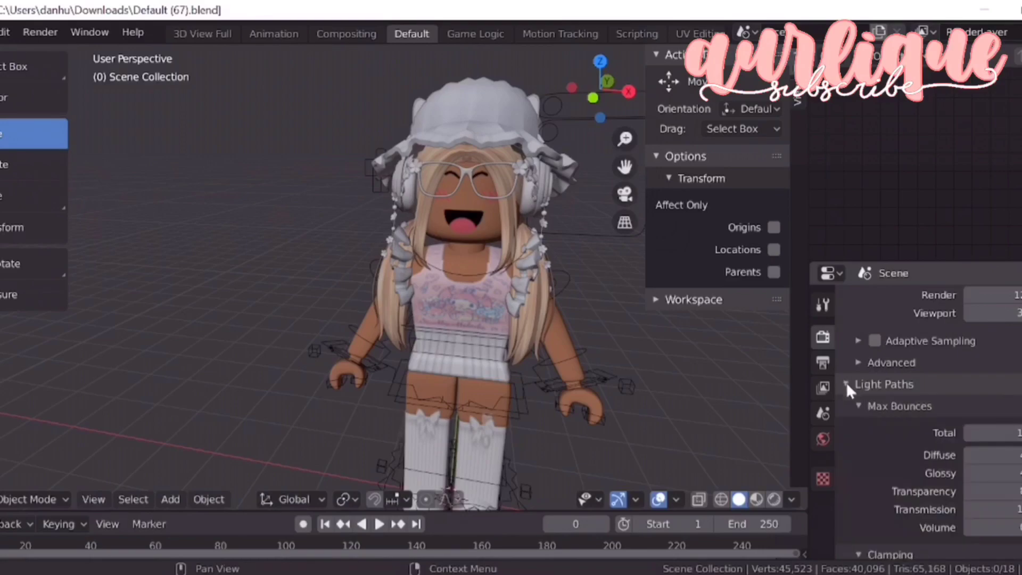
scroll(884, 397, "down", 2)
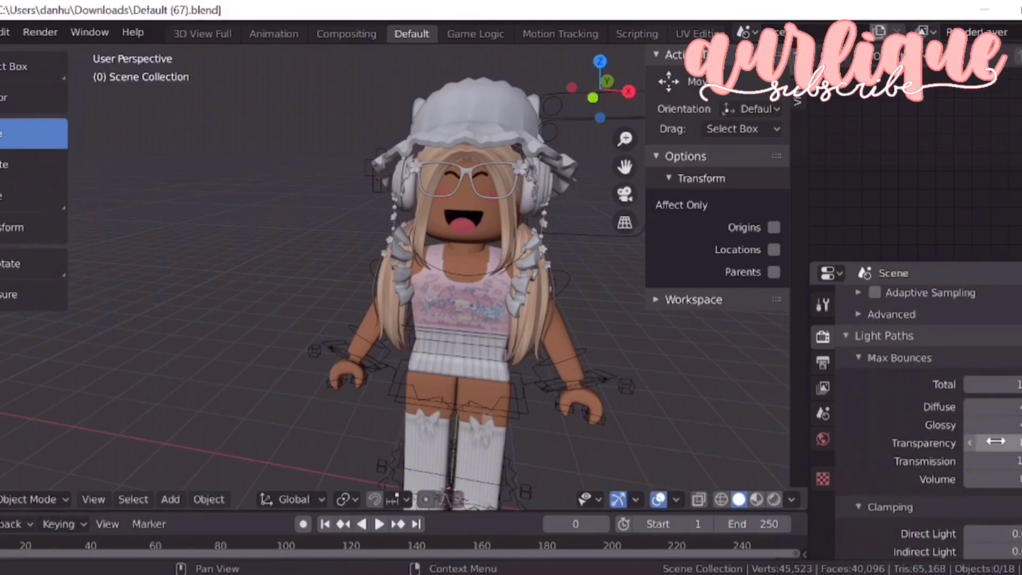
left_click(996, 442)
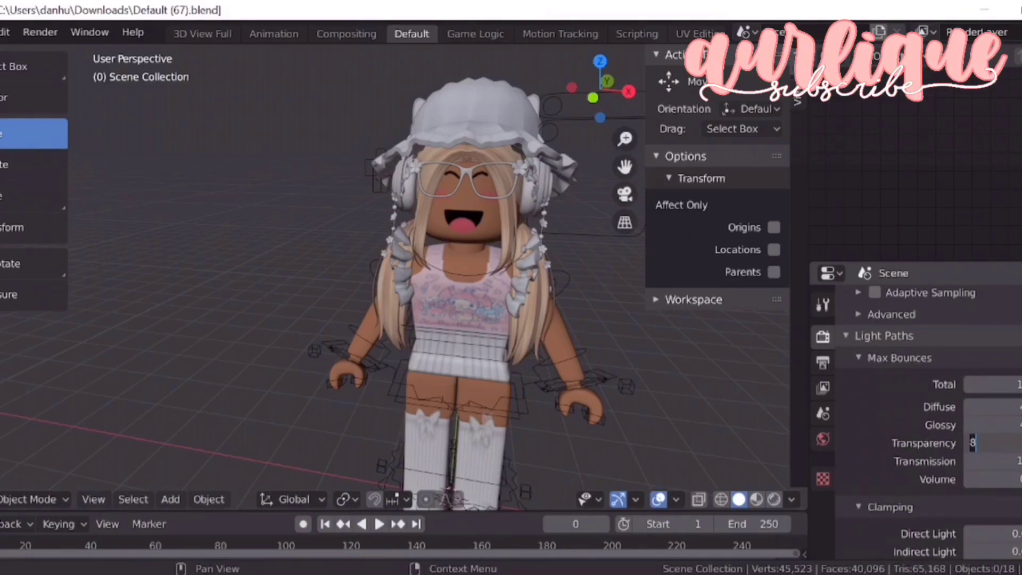
type("0")
key("Return")
left_click(905, 336)
- Preview the avatar in Rendered shading, then return to Solid shading
left_click(773, 499)
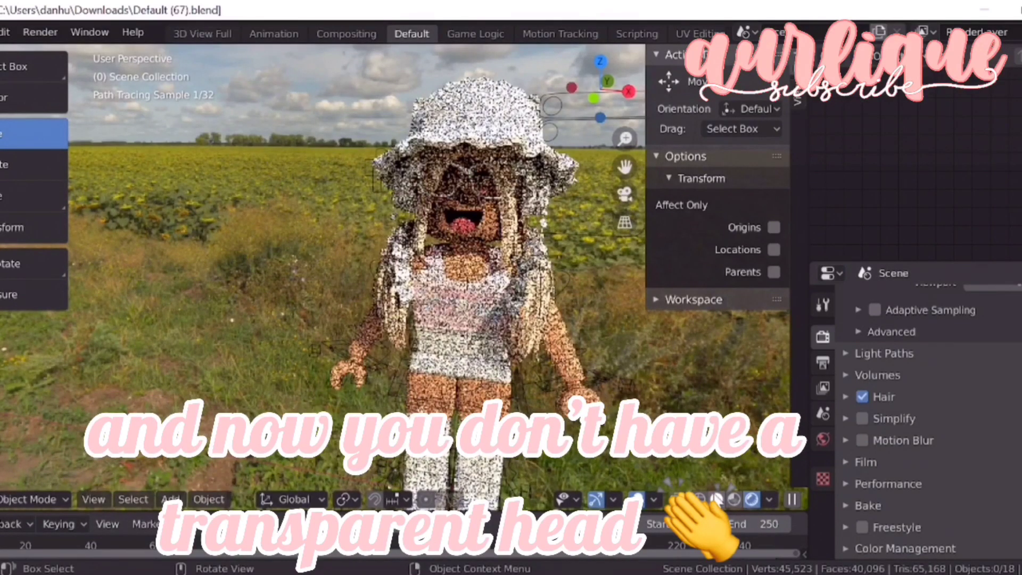
left_click(713, 500)
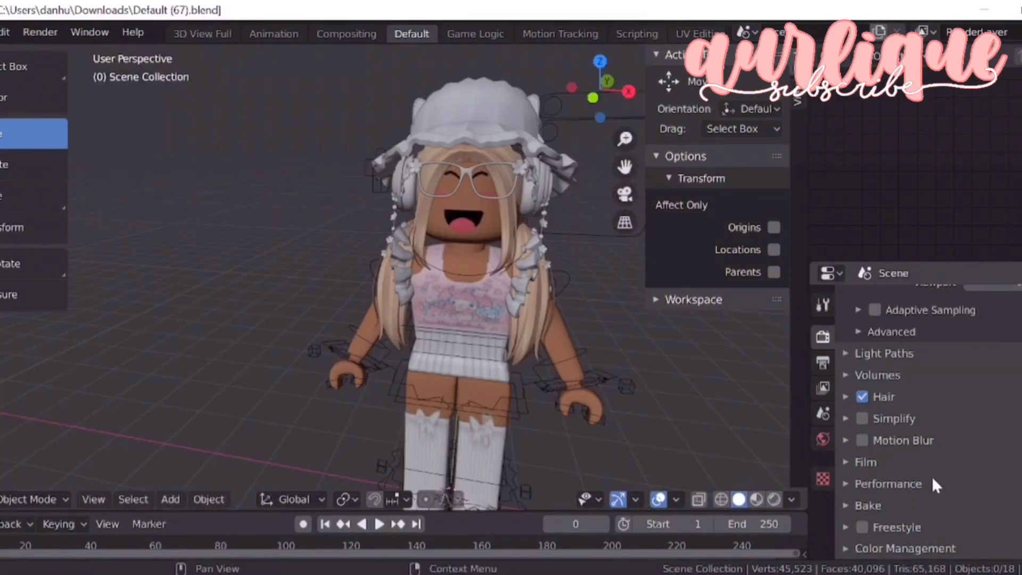
scroll(921, 445, "up", 8)
scroll(921, 445, "down", 2)
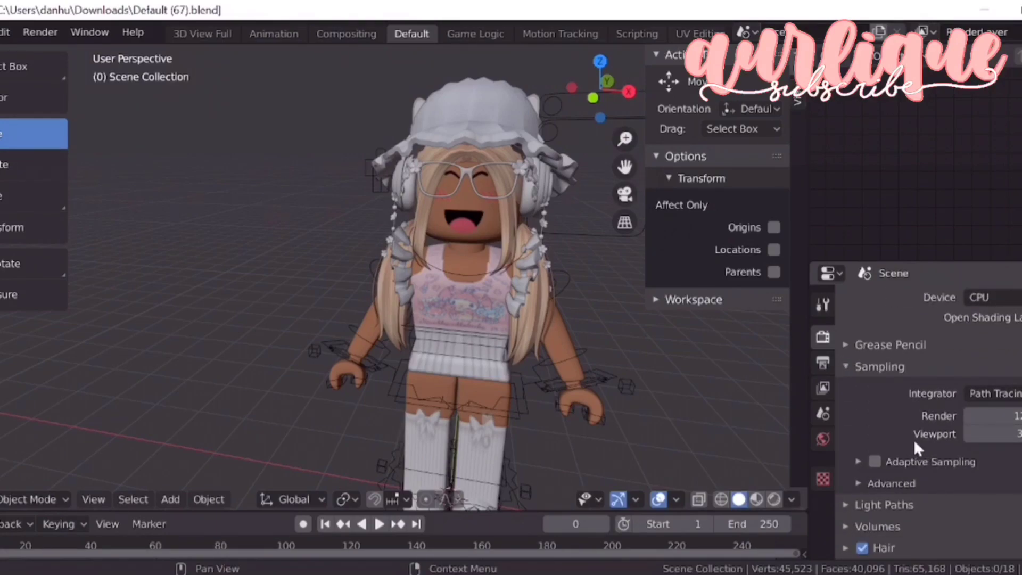
- Set the Cycles render Device to GPU Compute
left_click(873, 372)
scroll(889, 378, "up", 2)
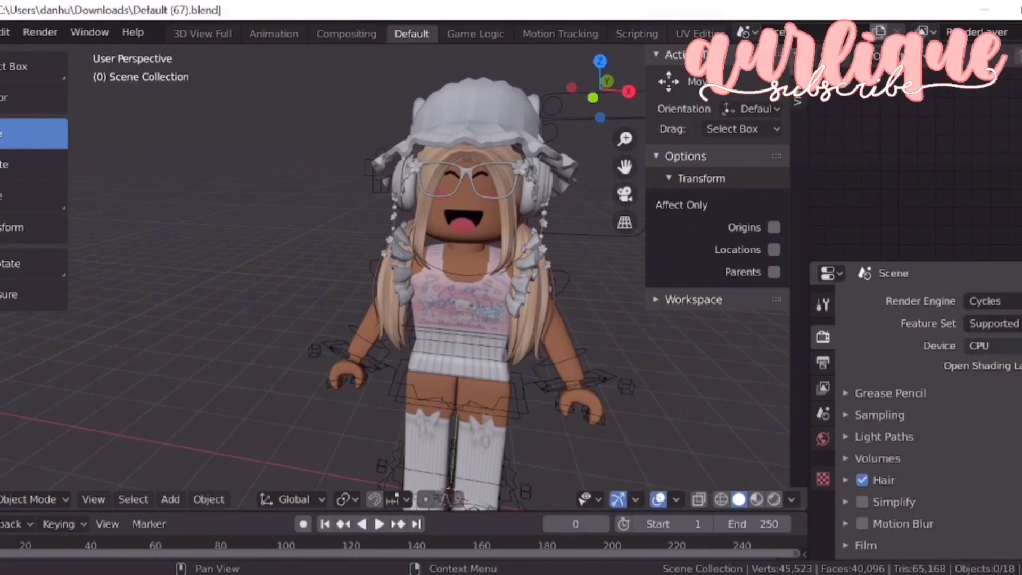
left_click(976, 346)
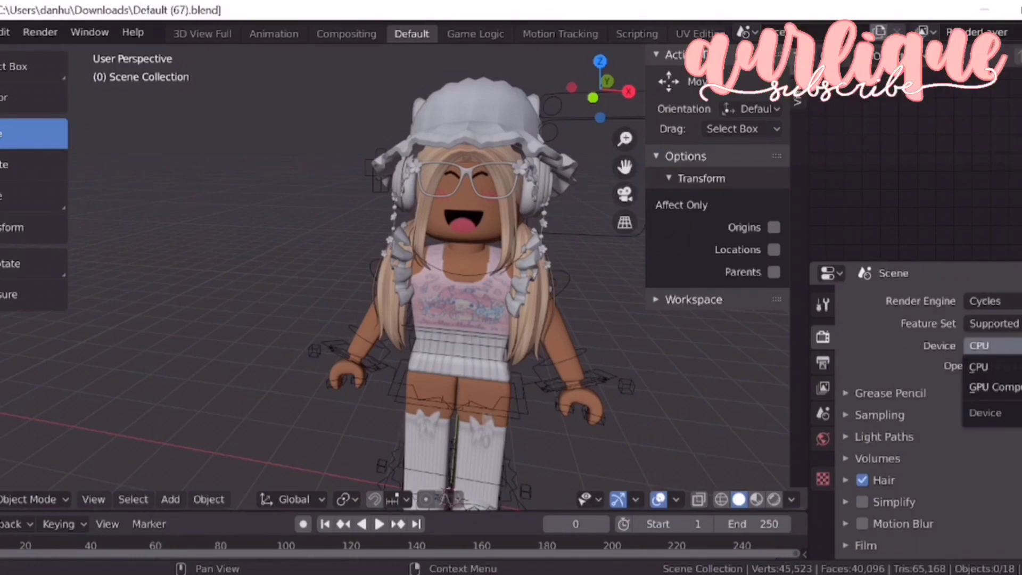
left_click(983, 389)
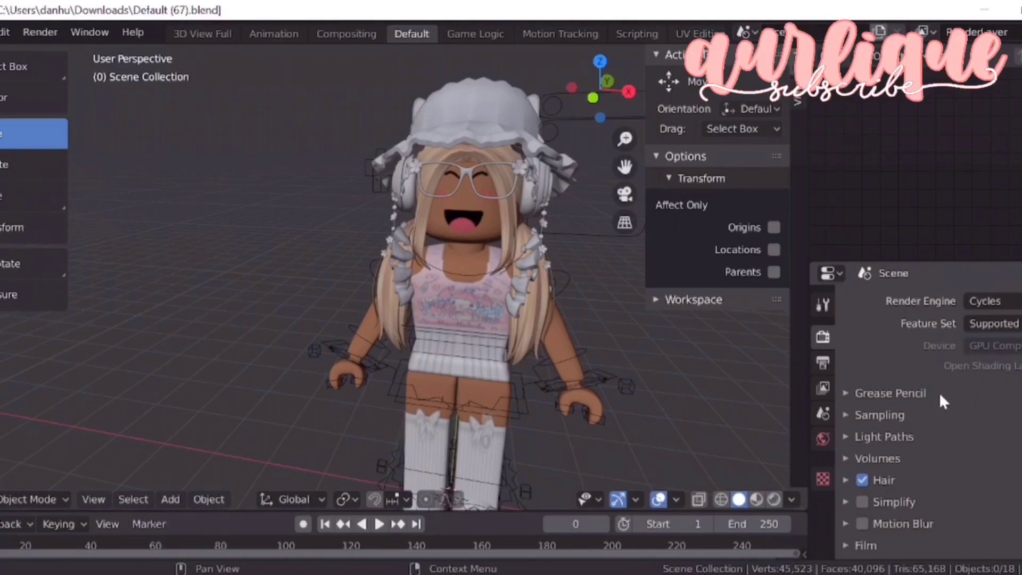
- Expand the Performance panel to show Auto Tile Size with 32 by 32 tiles
scroll(902, 482, "down", 4)
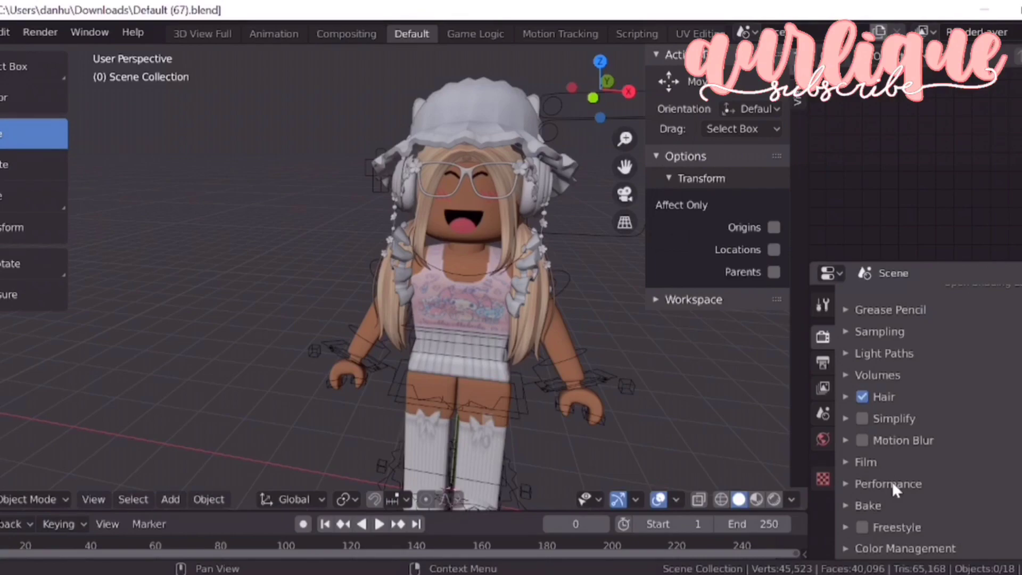
left_click(888, 484)
scroll(891, 480, "down", 3)
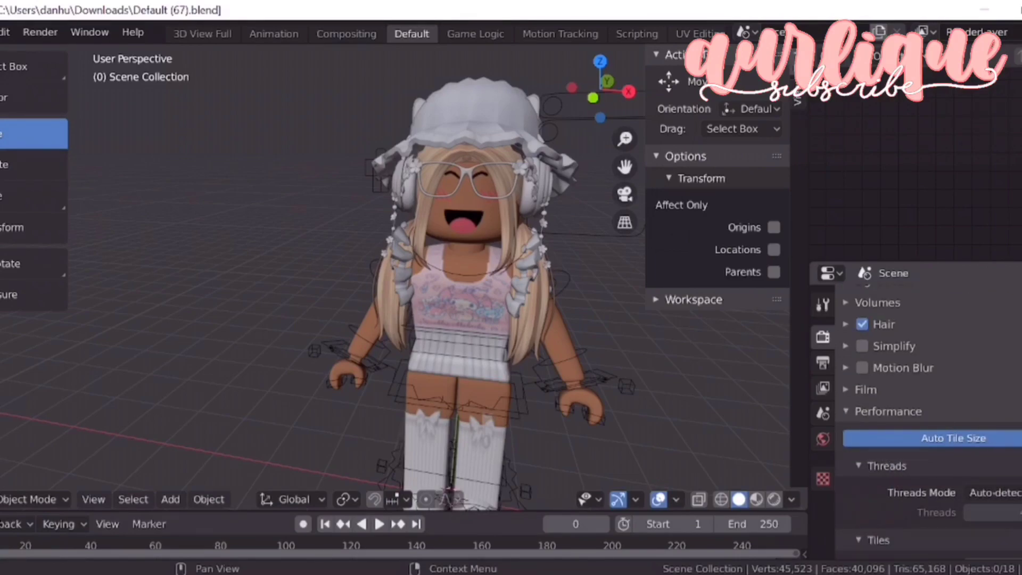
scroll(862, 434, "down", 3)
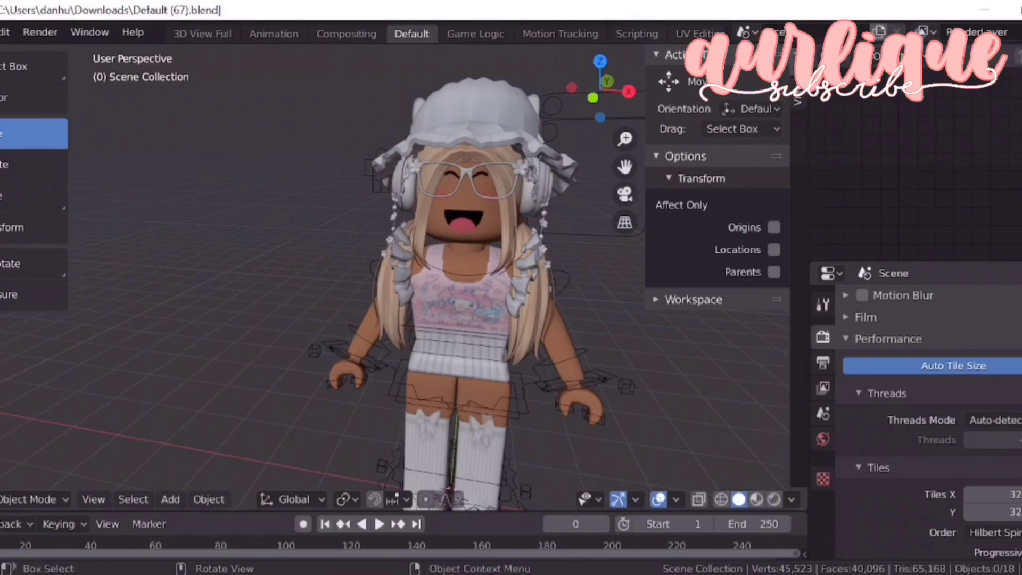
left_click(7, 32)
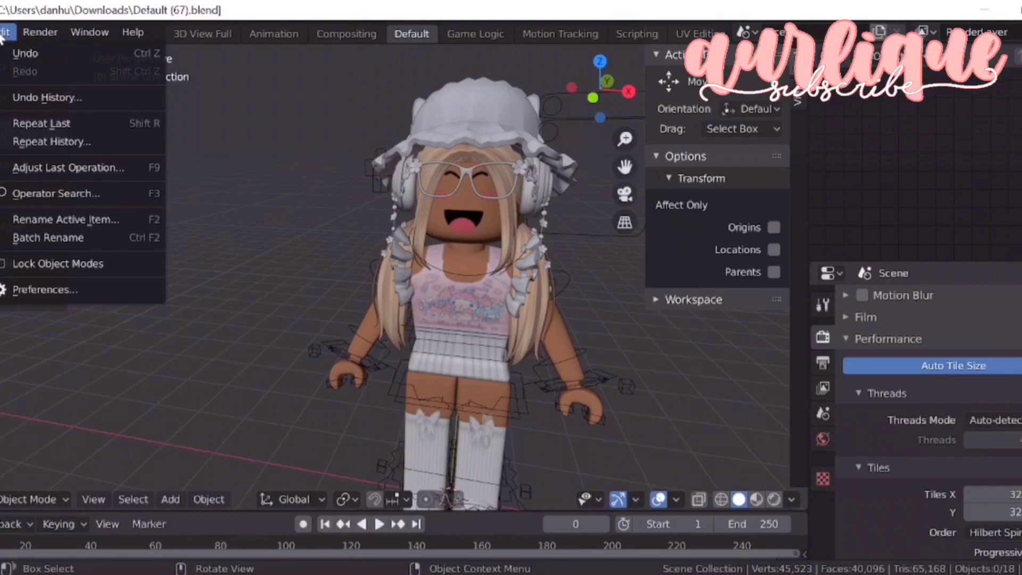
left_click(68, 290)
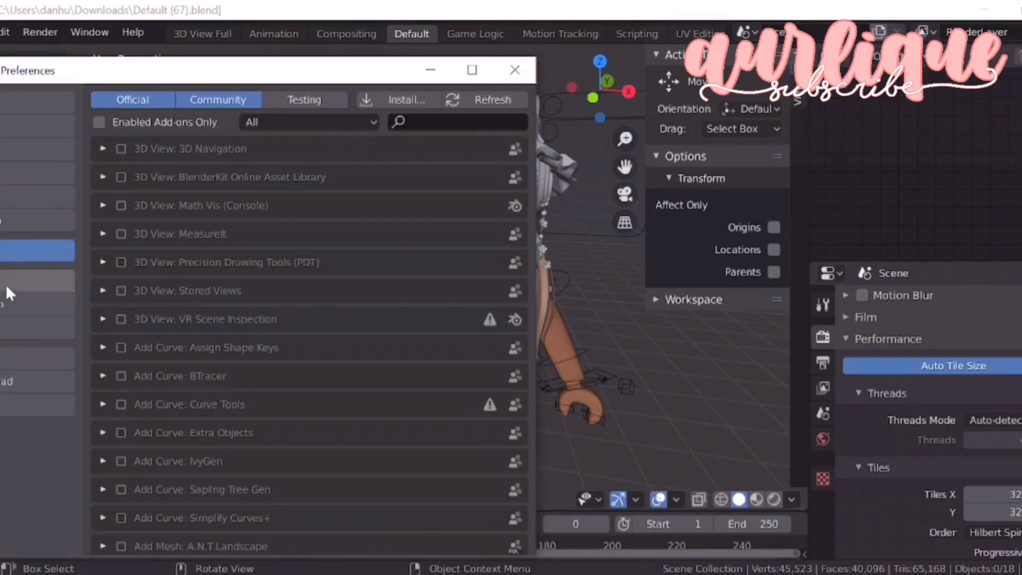
left_click(45, 102)
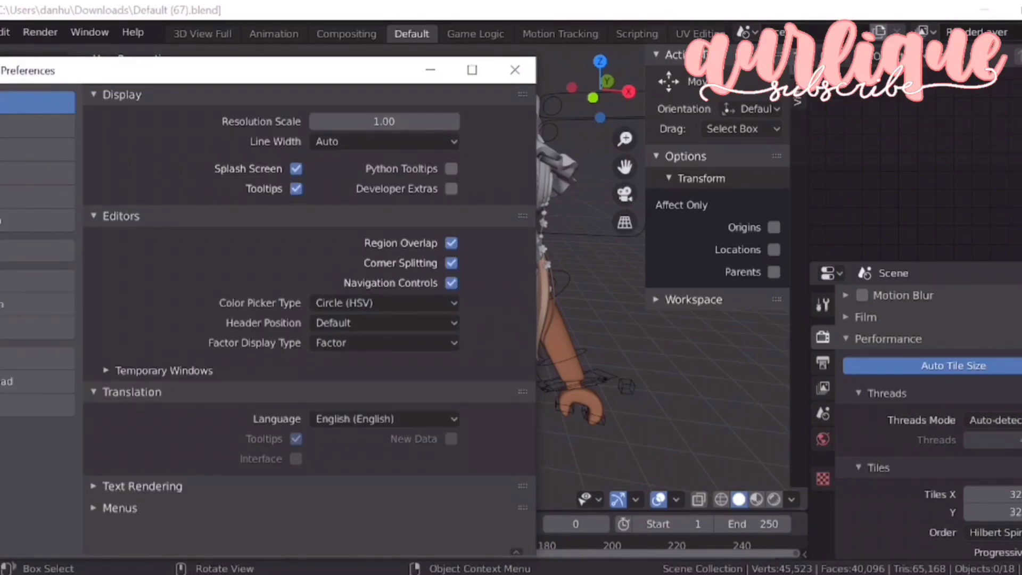
left_click(38, 250)
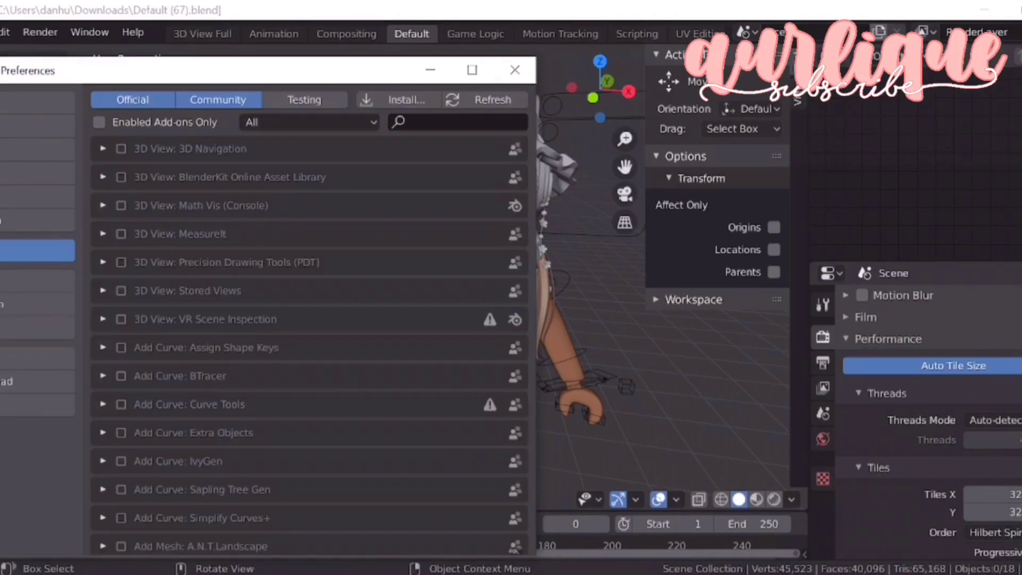
left_click(447, 128)
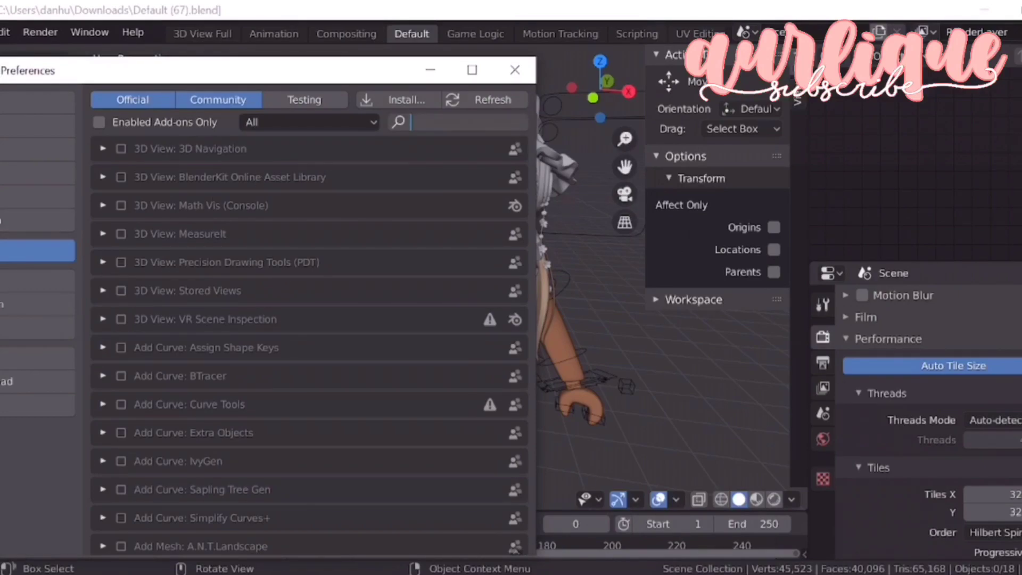
type("tile")
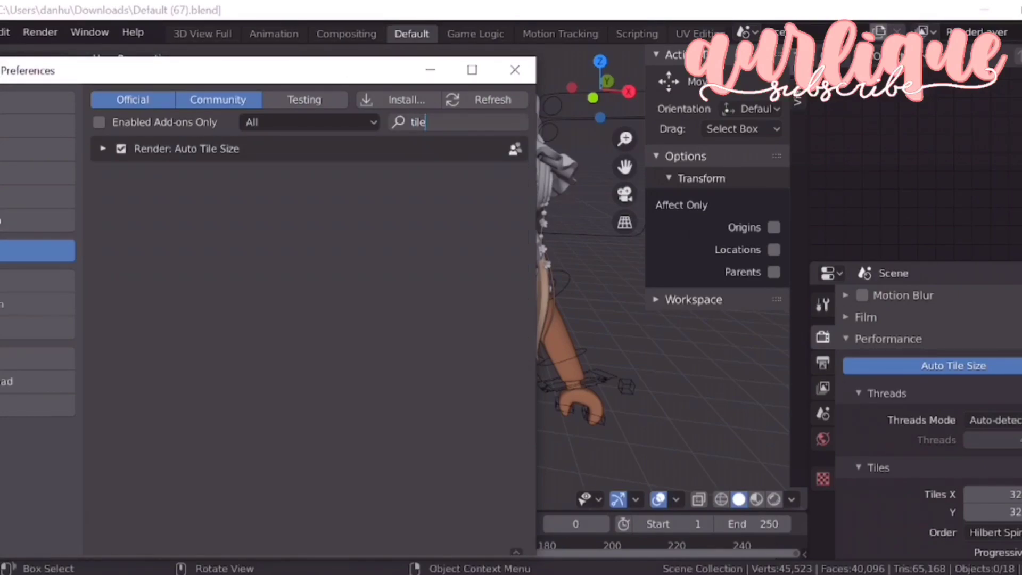
key("Return")
left_click(103, 149)
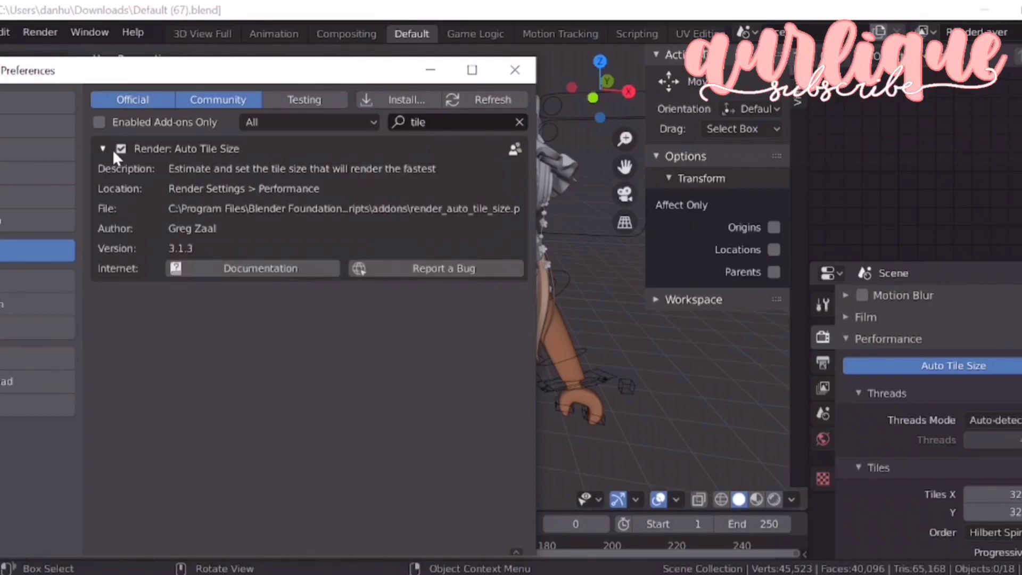
left_click(121, 149)
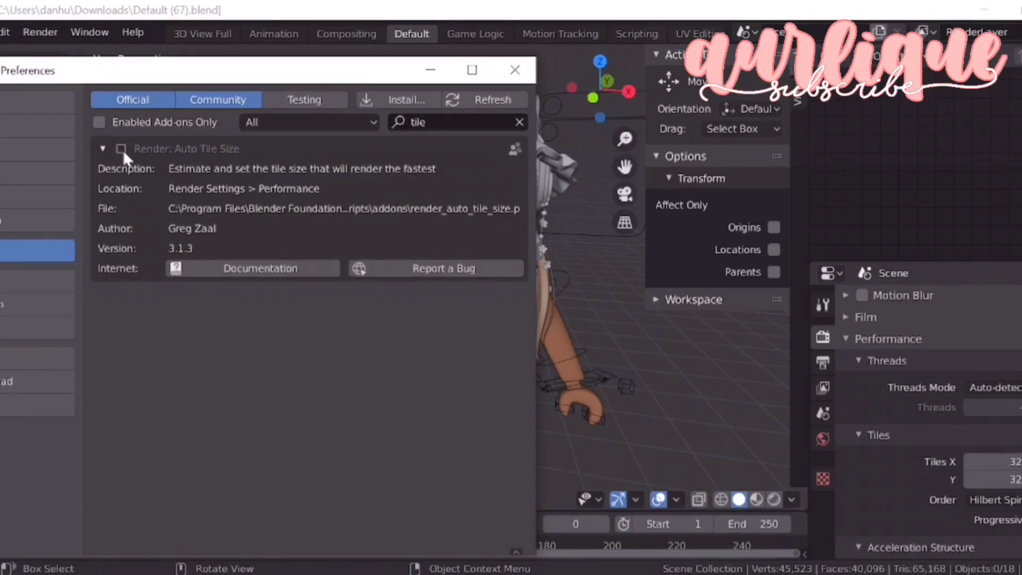
left_click(121, 149)
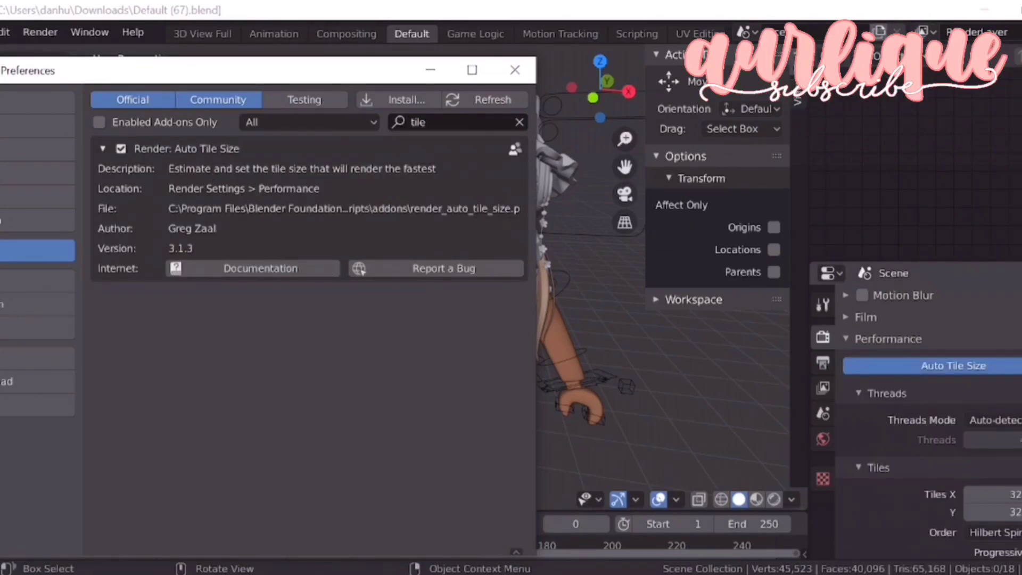
left_click(515, 69)
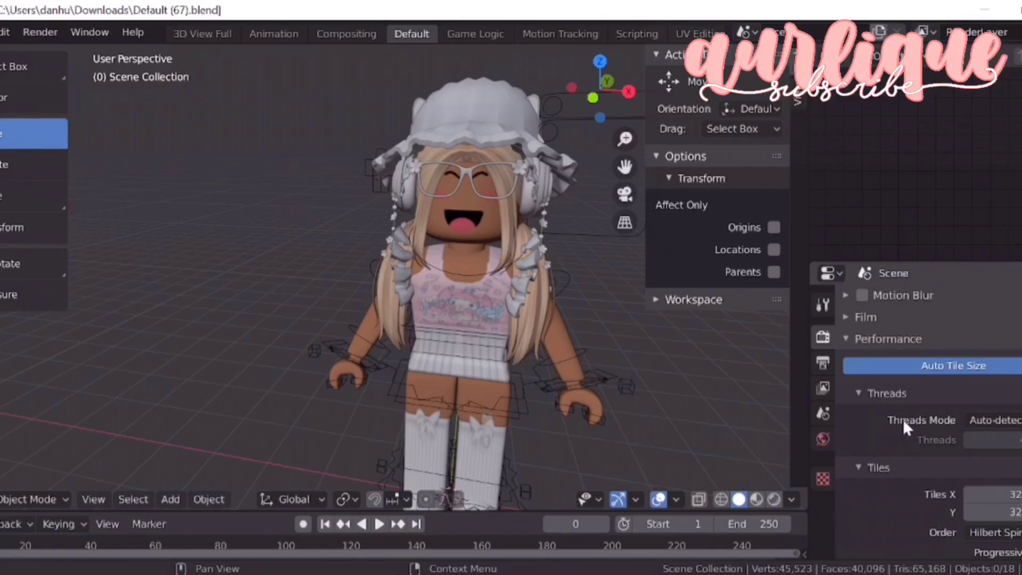
- Collapse the Performance panel in Render Properties
left_click(894, 339)
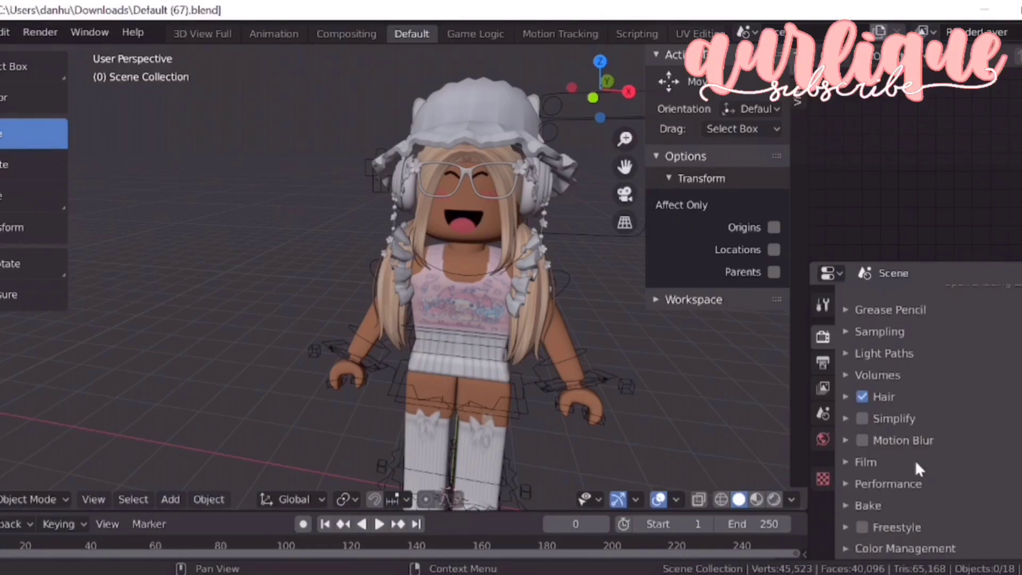
scroll(915, 464, "up", 4)
scroll(919, 473, "down", 4)
- Look over the View Layer properties
left_click(823, 388)
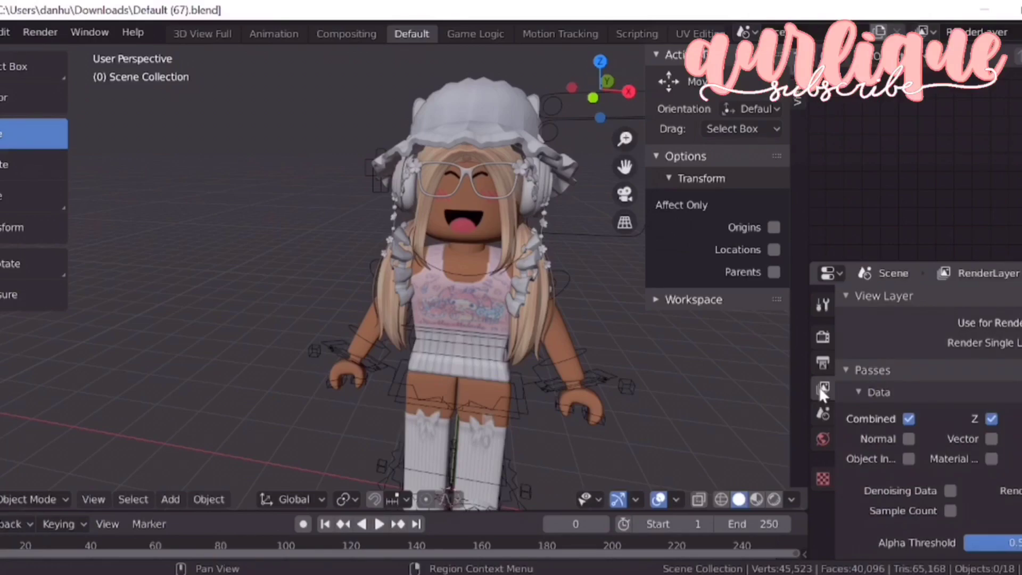
scroll(905, 426, "down", 10)
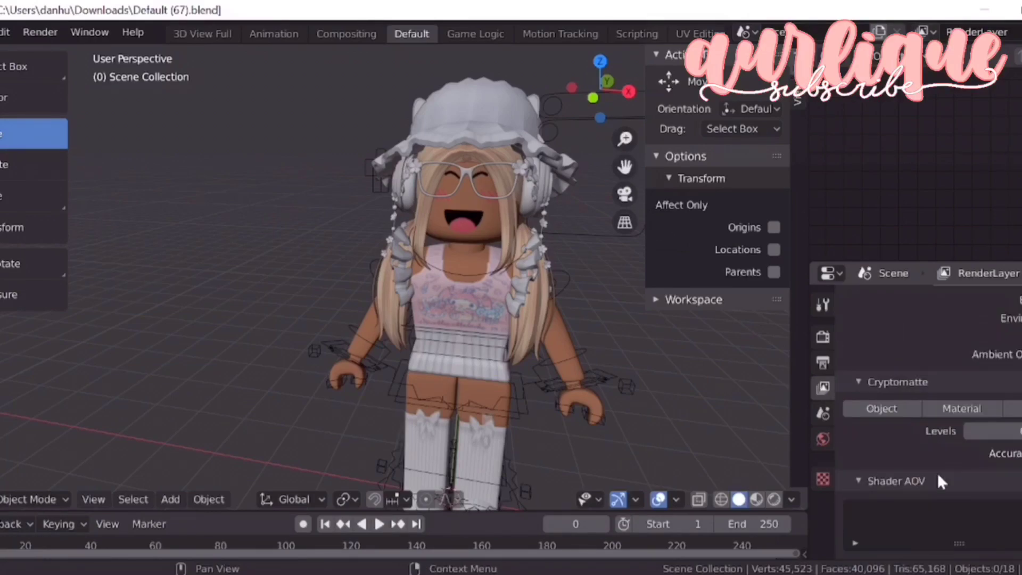
scroll(937, 474, "down", 3)
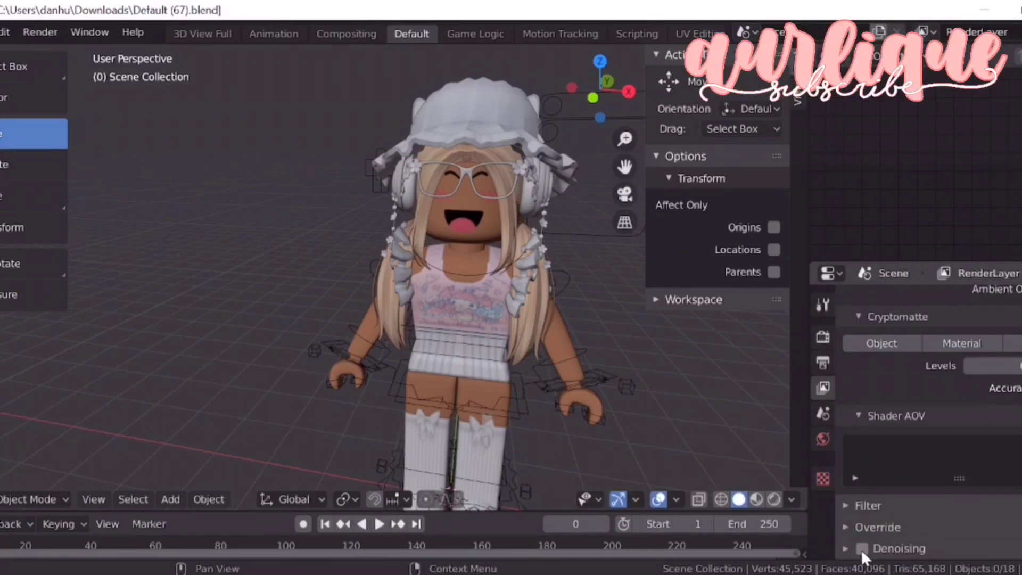
scroll(884, 484, "up", 8)
scroll(878, 463, "up", 4)
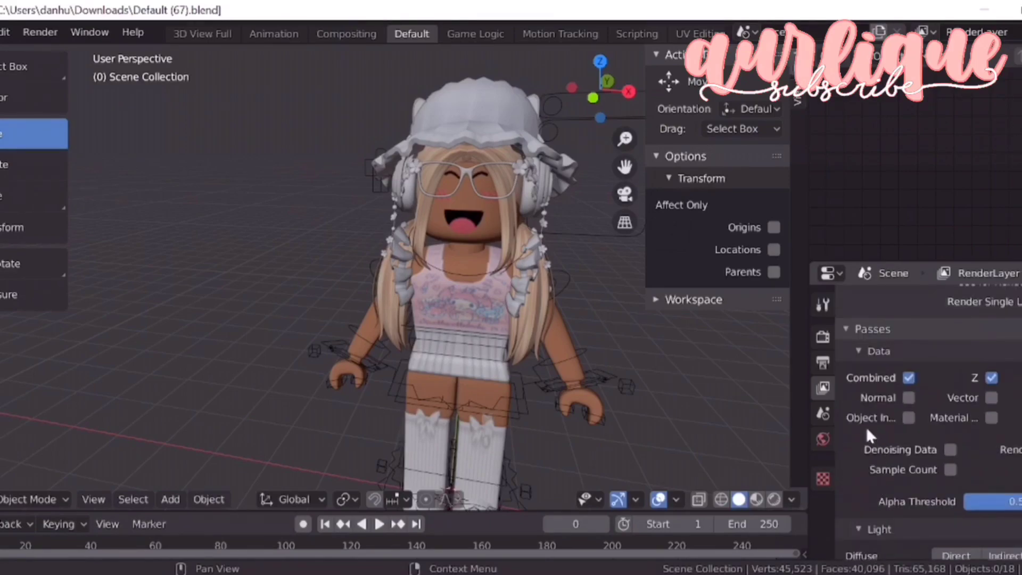
- Review the Output and World properties, then return to Render Properties
left_click(819, 362)
scroll(947, 468, "up", 1)
scroll(953, 472, "down", 1)
left_click(821, 438)
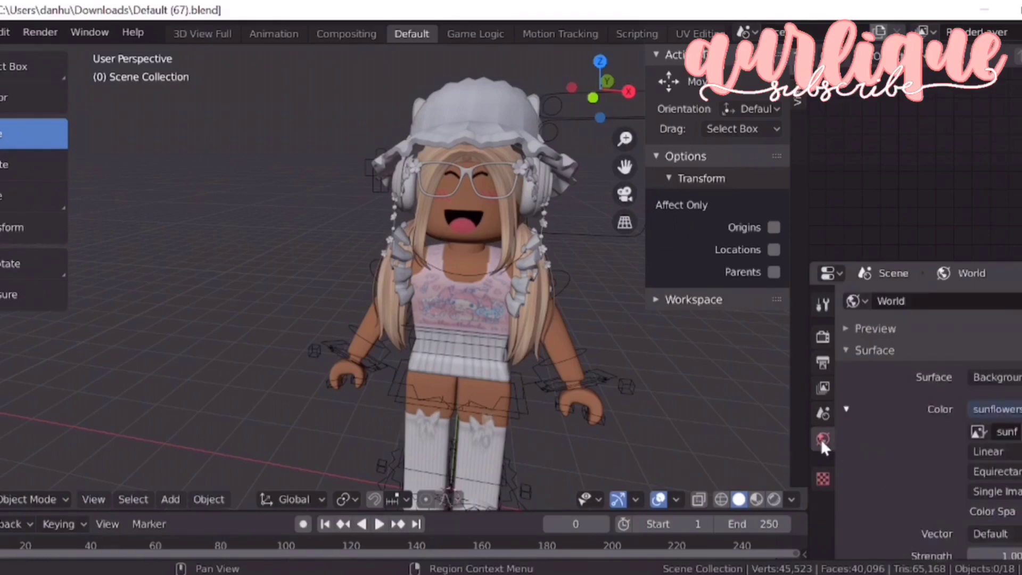
scroll(930, 468, "down", 5)
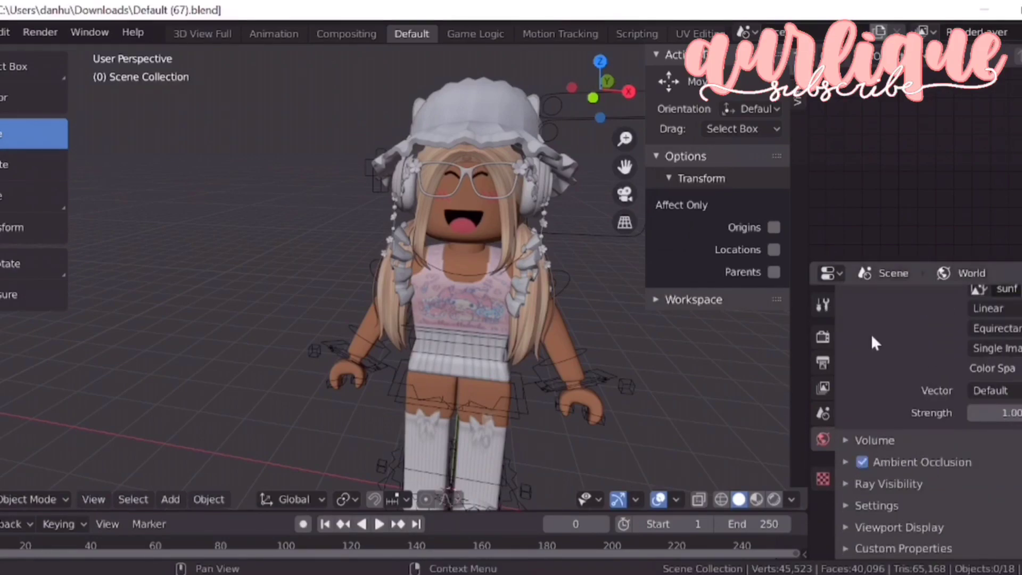
scroll(876, 344, "up", 5)
left_click(822, 336)
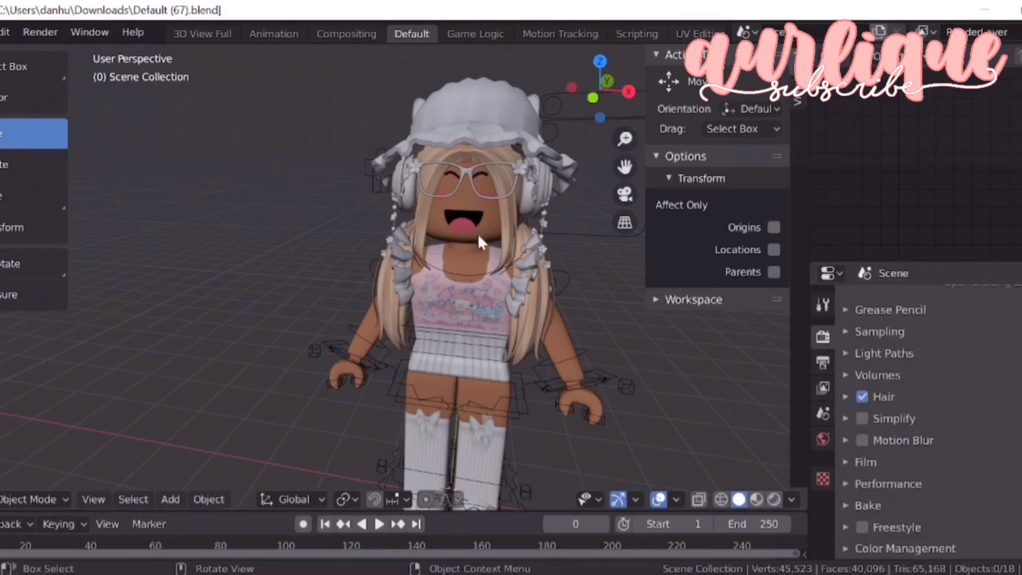
left_click(770, 498)
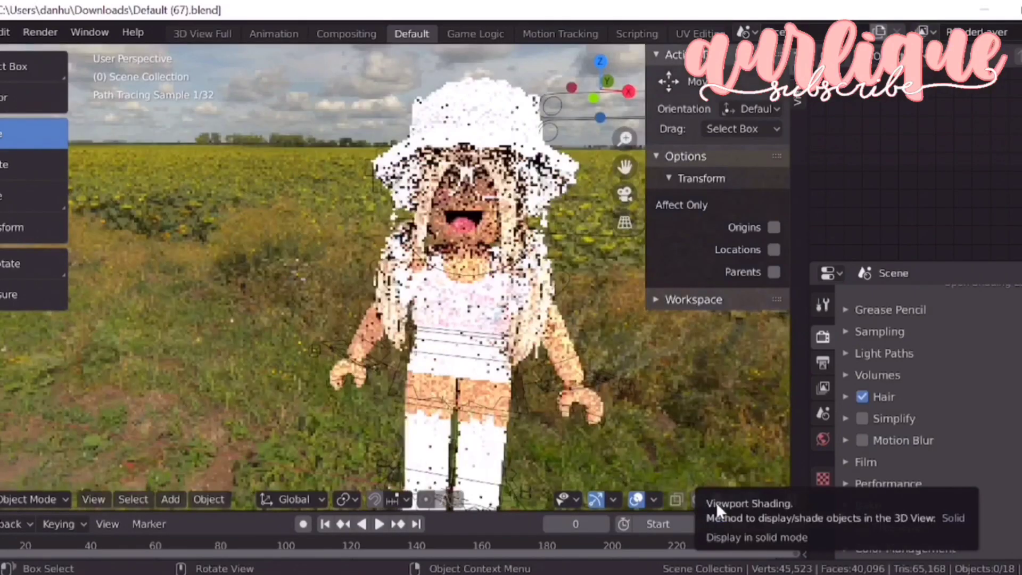
left_click(716, 502)
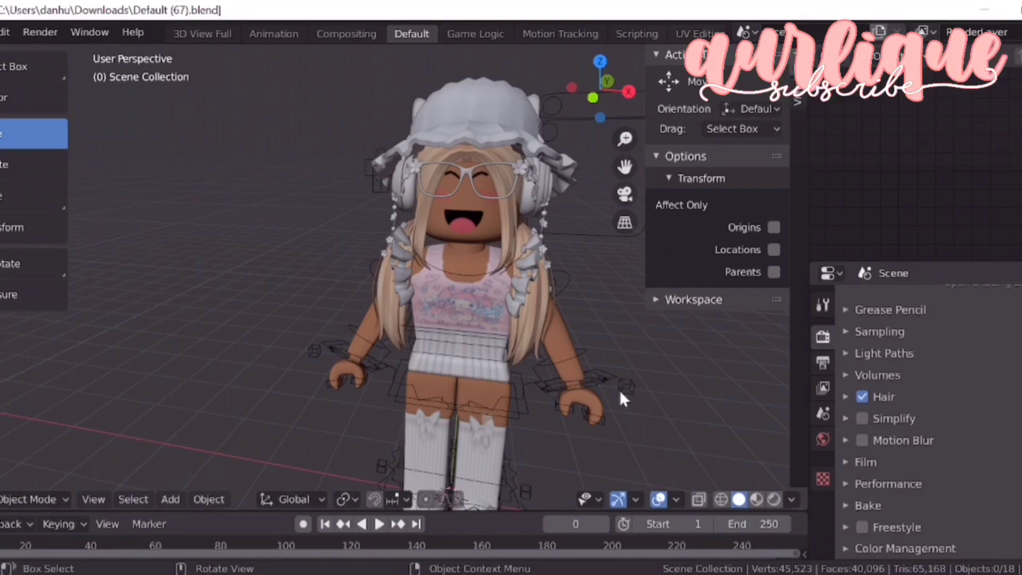
scroll(622, 396, "down", 2)
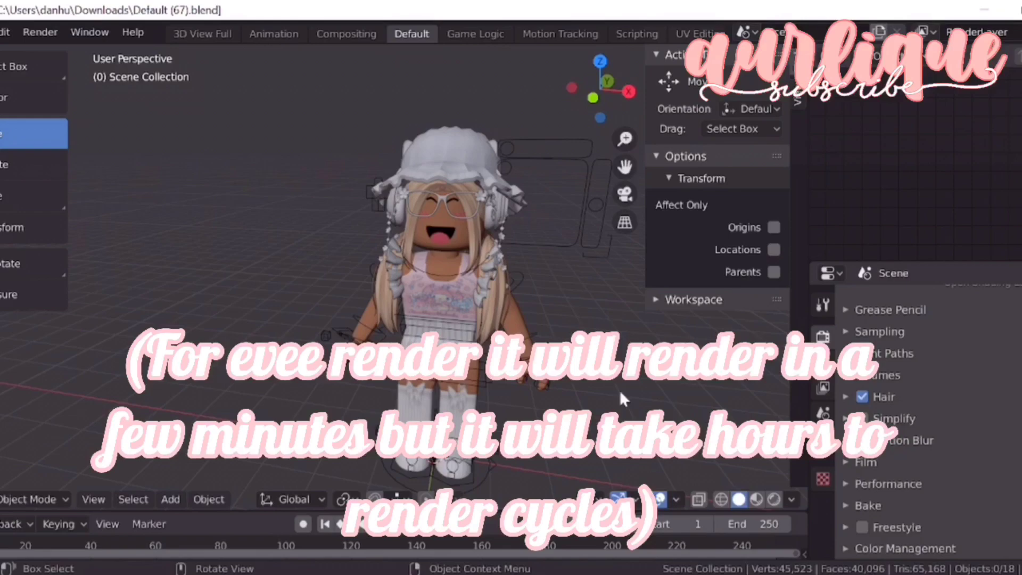
scroll(1008, 372, "up", 4)
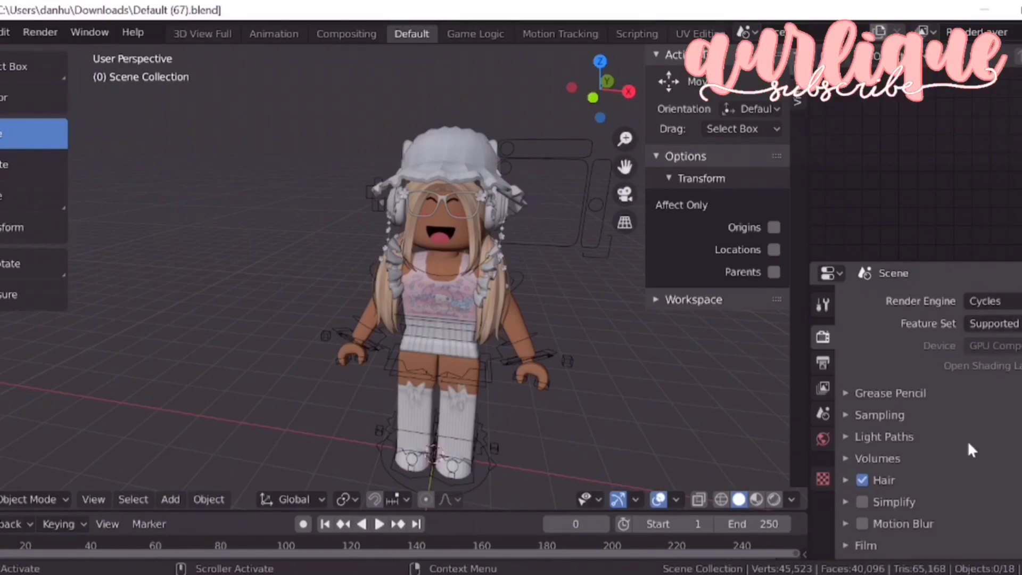
scroll(967, 439, "down", 4)
scroll(912, 416, "up", 4)
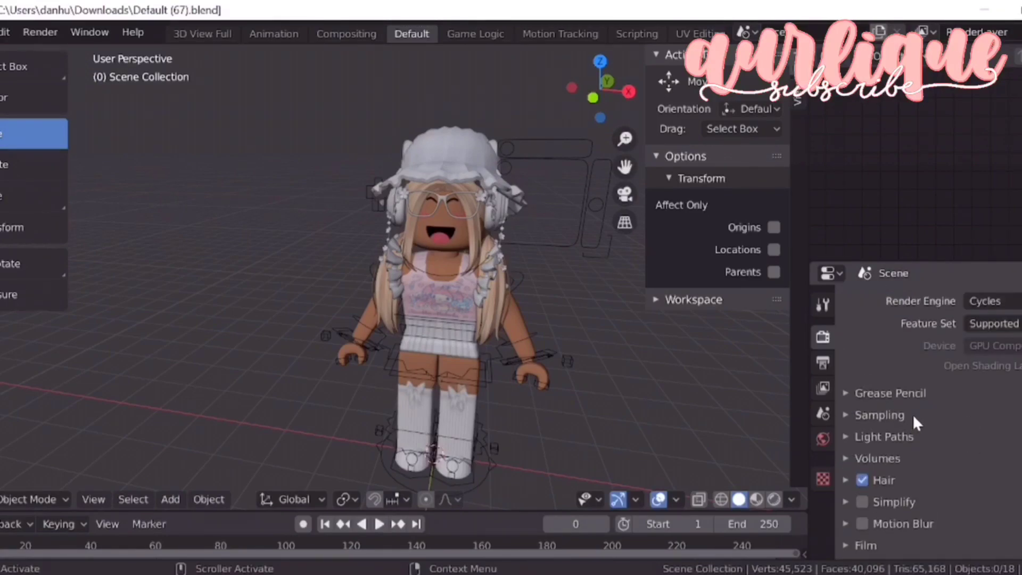